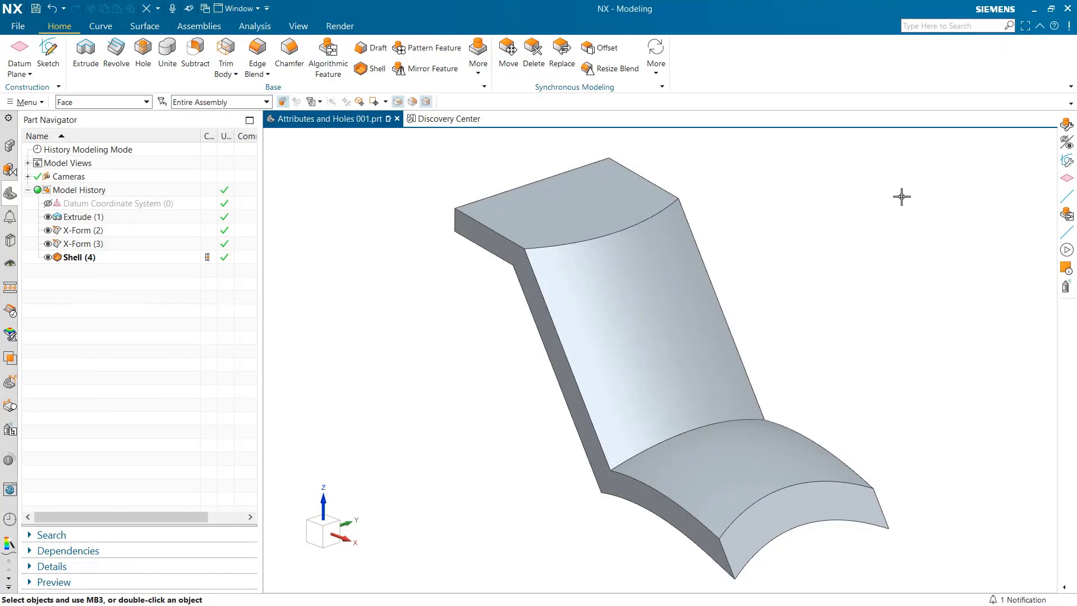
Step: Add a Select Body node to a new Algorithmic Feature rule and assign the part's solid body
{"action": "left_click", "coordinate": [326, 54]}
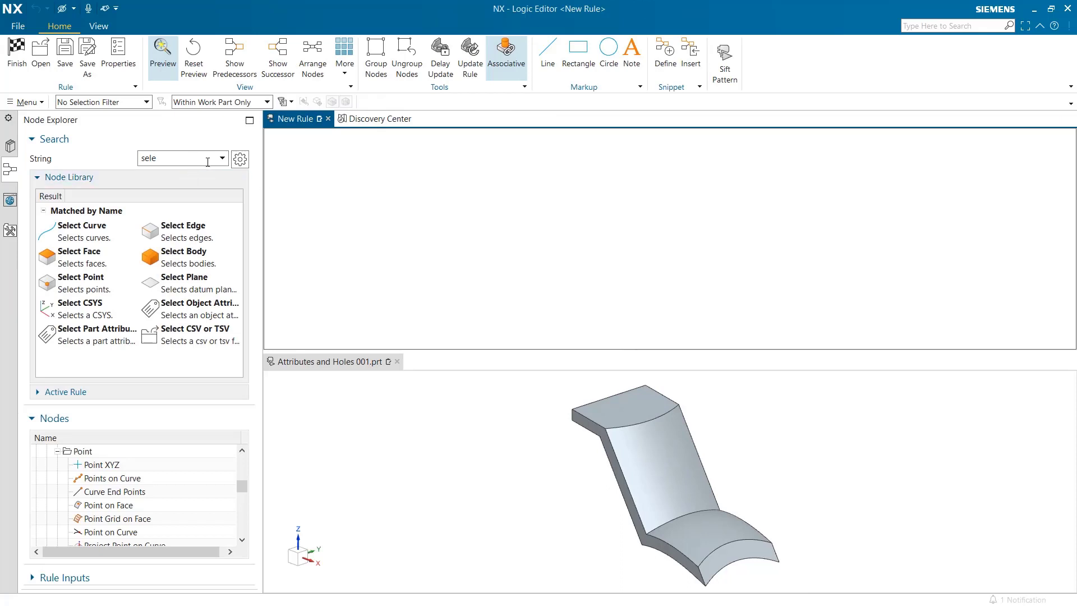
{"action": "left_click_drag", "start_coordinate": [187, 259], "coordinate": [203, 288]}
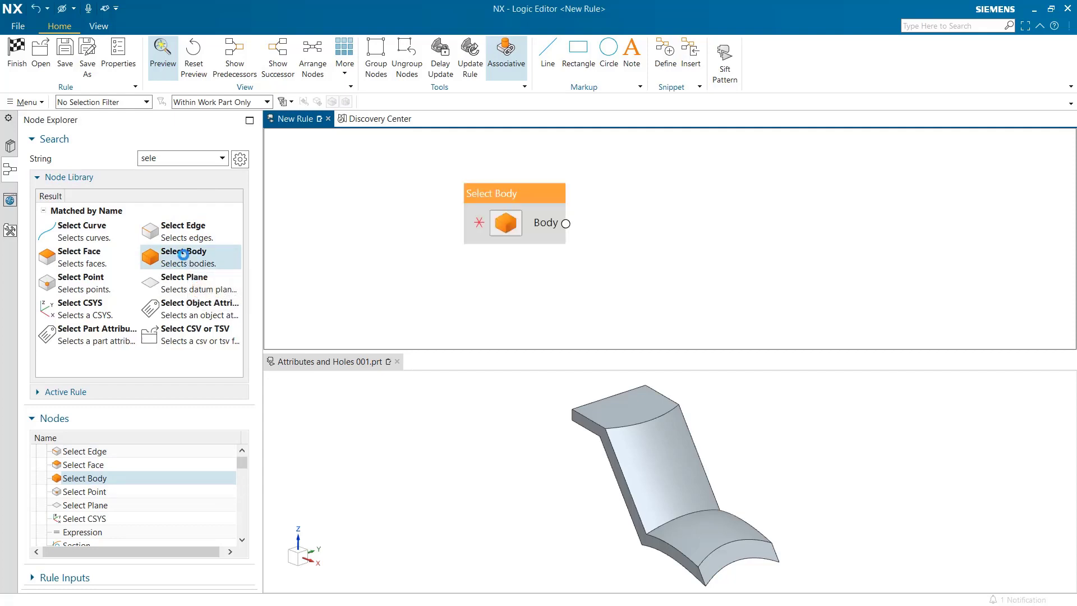
{"action": "left_click_drag", "start_coordinate": [503, 197], "coordinate": [277, 210]}
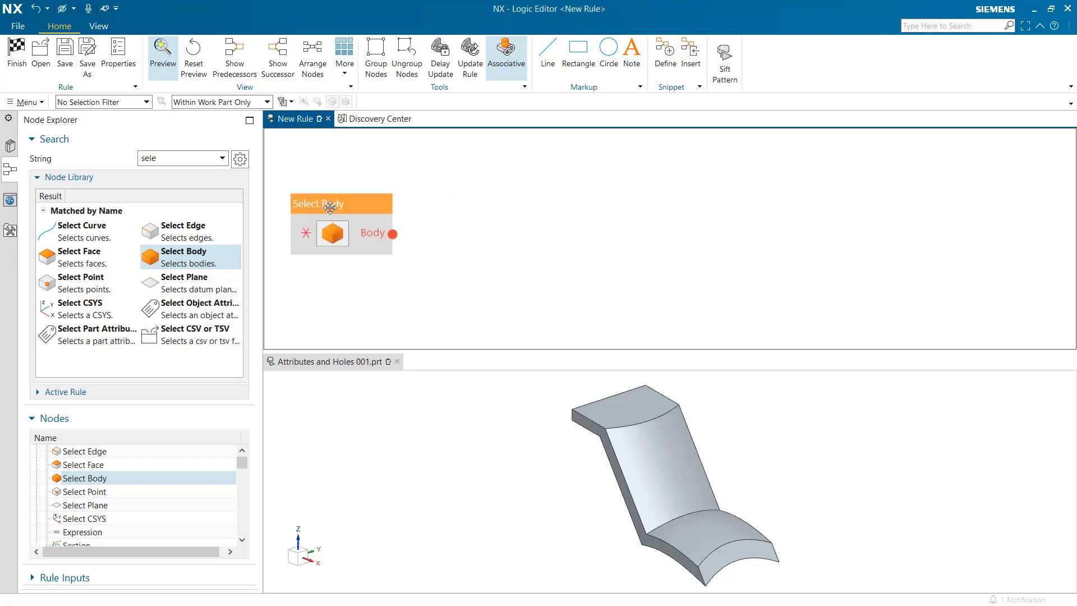
{"action": "left_click", "coordinate": [332, 233]}
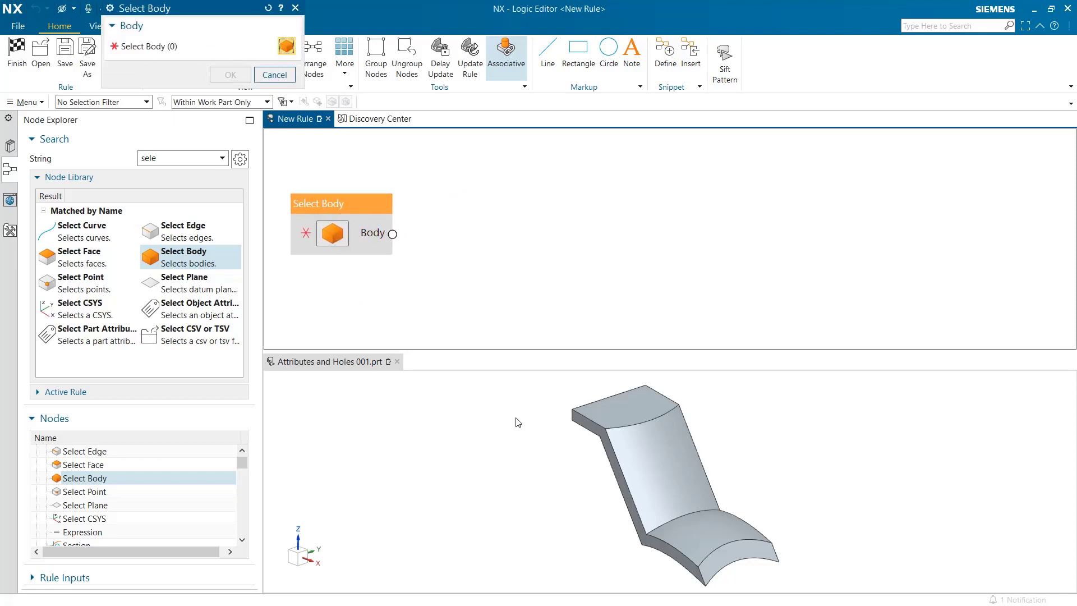
{"action": "left_click", "coordinate": [653, 431]}
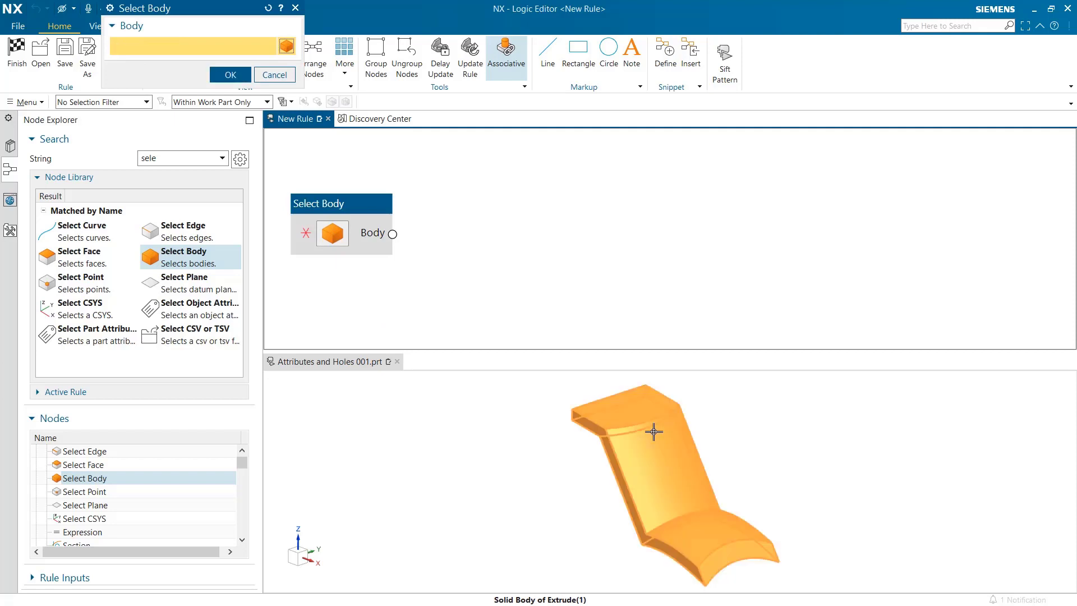
{"action": "left_click", "coordinate": [233, 79]}
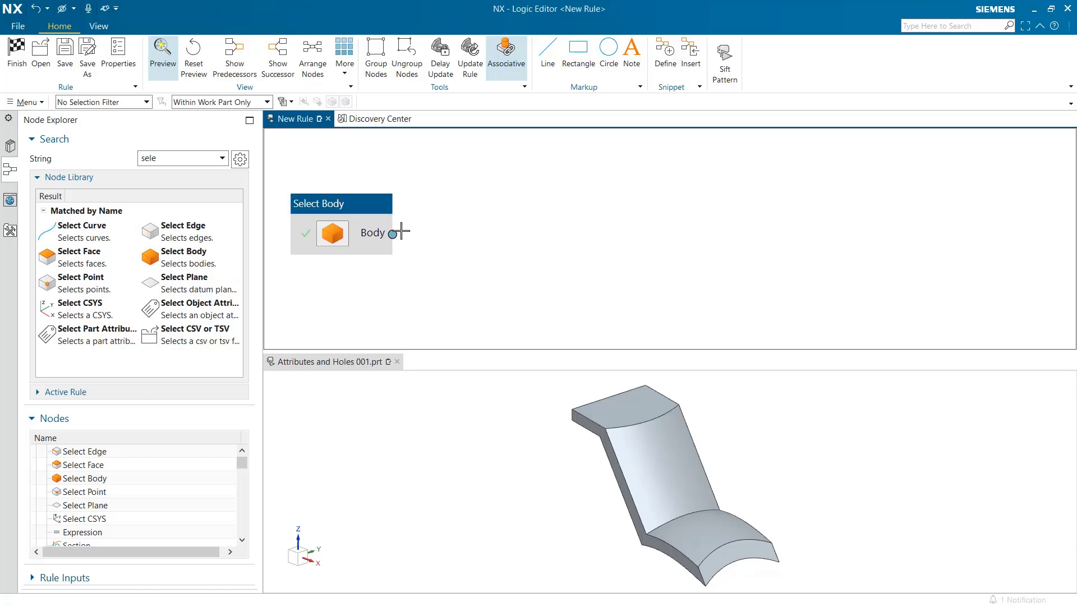
{"action": "mouse_move", "coordinate": [396, 240]}
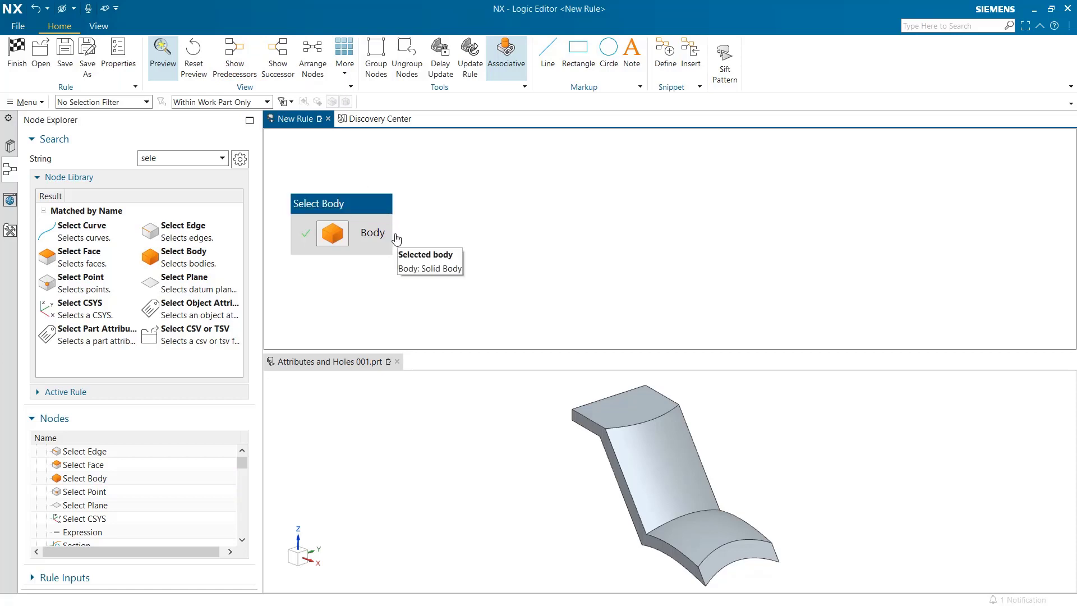
Step: Deconstruct the body and feed its Faces into a Read Object Attribute node with Name input 'hole_grid'
{"action": "right_click", "coordinate": [396, 239]}
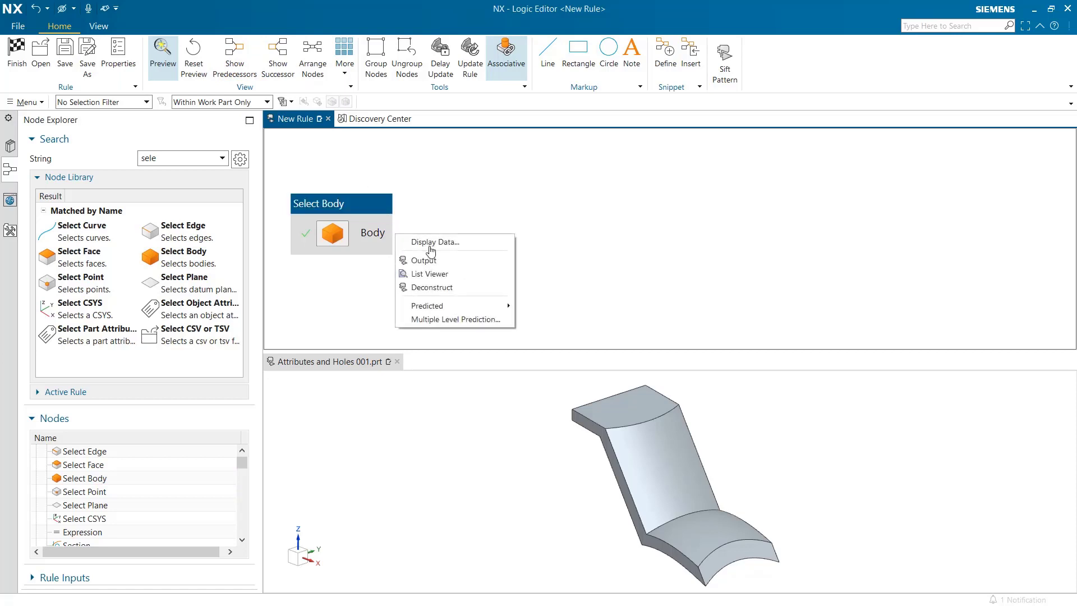
{"action": "left_click", "coordinate": [458, 288]}
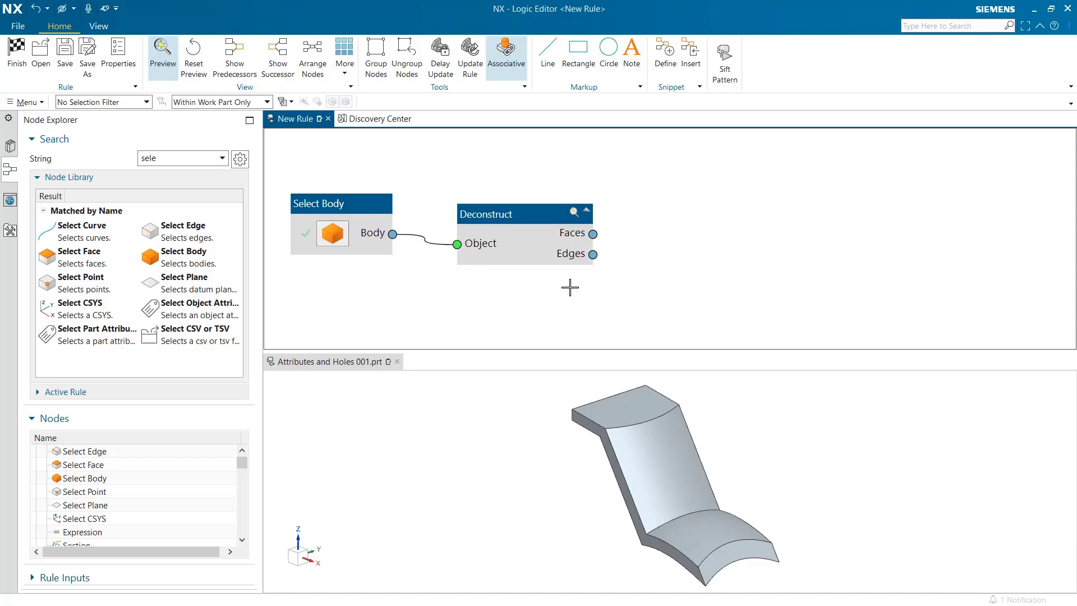
{"action": "double_click", "coordinate": [161, 158]}
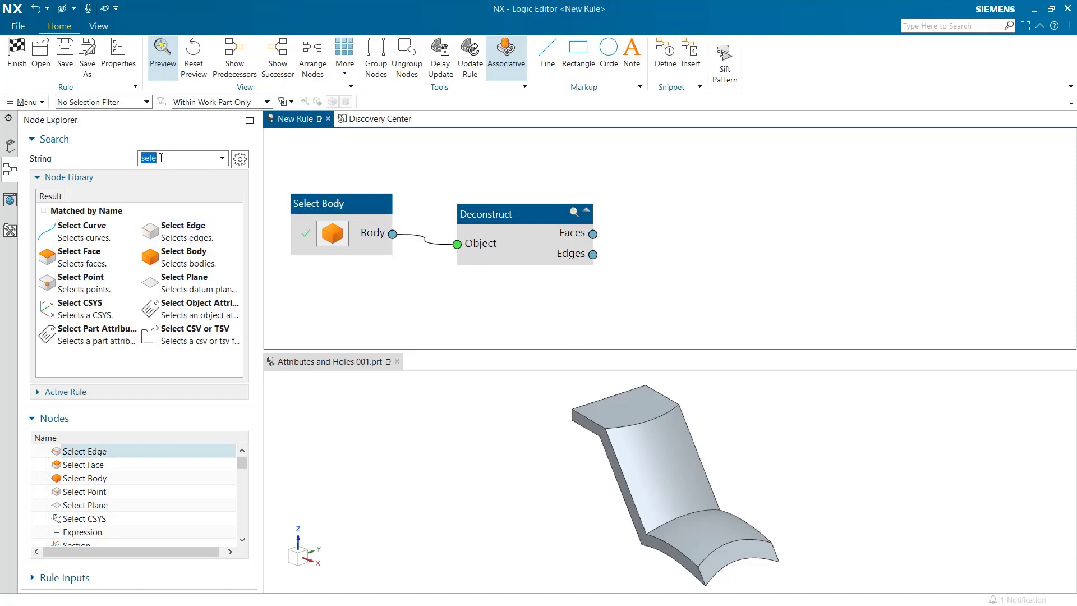
{"action": "type", "text": "attrib"}
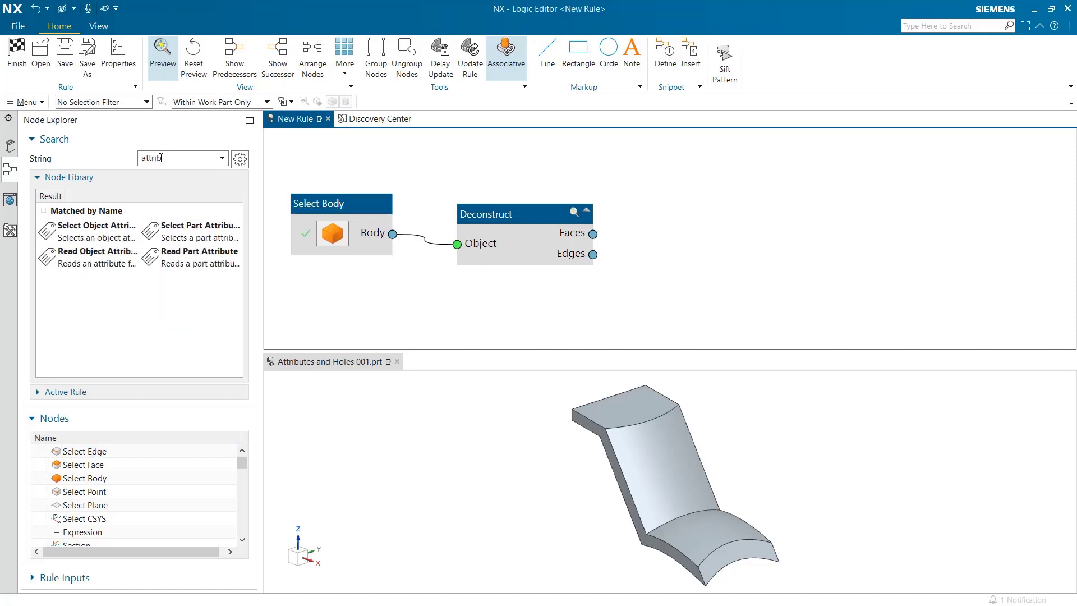
{"action": "double_click", "coordinate": [95, 263]}
{"action": "left_click_drag", "start_coordinate": [538, 216], "coordinate": [708, 245]}
{"action": "left_click_drag", "start_coordinate": [593, 234], "coordinate": [655, 262]}
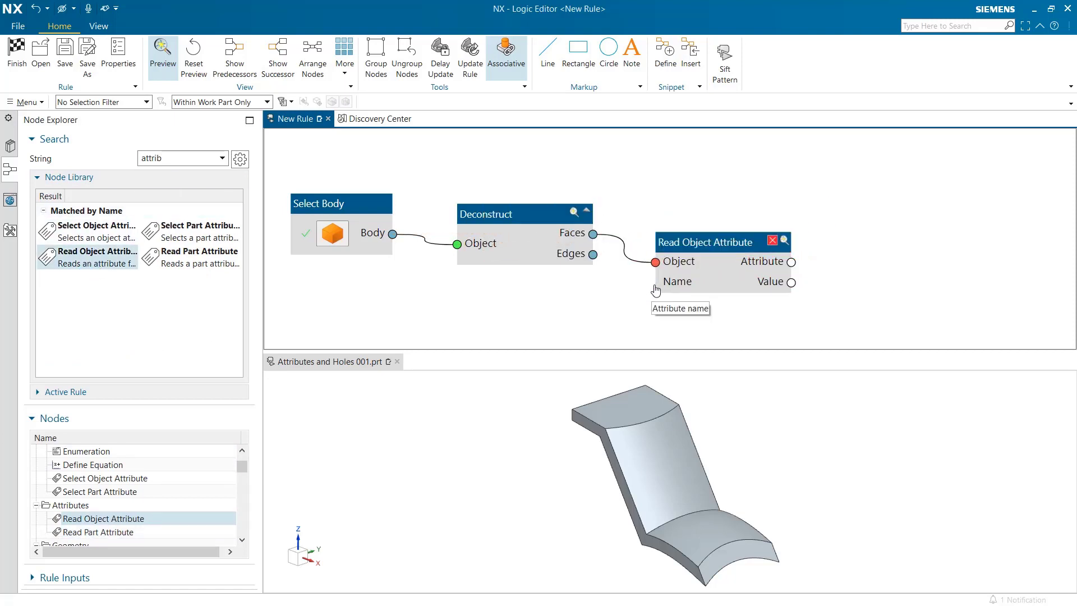
{"action": "right_click", "coordinate": [655, 282]}
{"action": "left_click", "coordinate": [690, 293]}
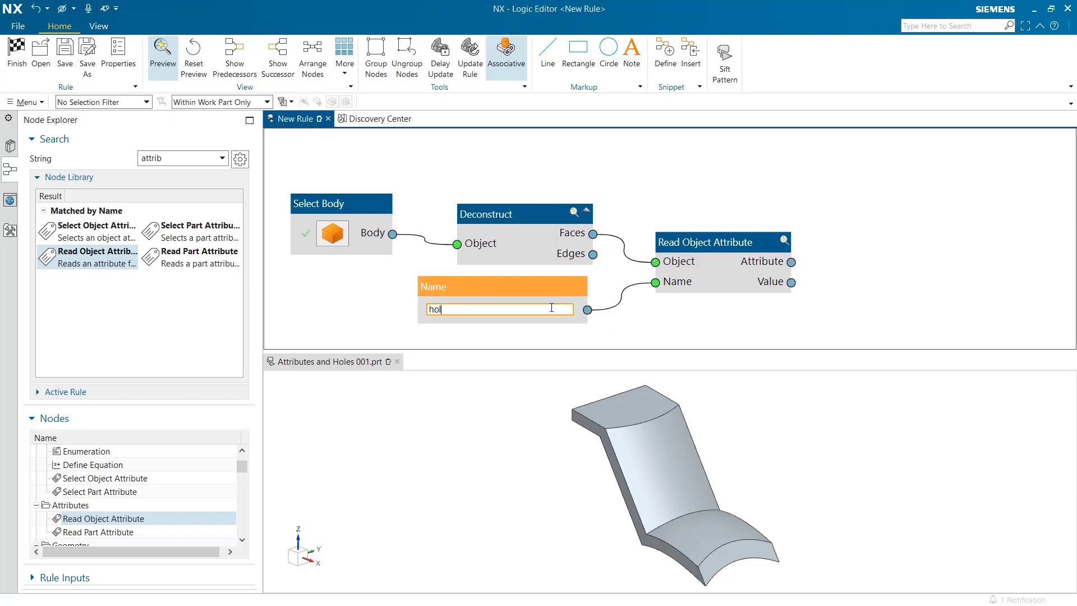
{"action": "type", "text": "hole_grid"}
{"action": "key", "text": "Return"}
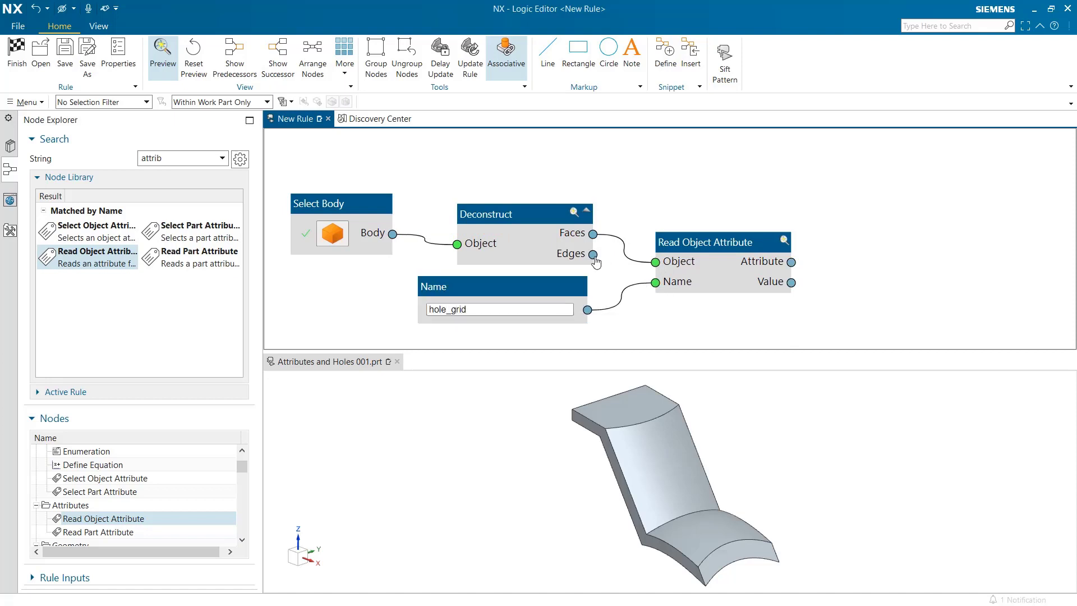
Step: Add a Separate List node on the Faces output, using the hole_grid attribute Value as Pattern
{"action": "right_click", "coordinate": [594, 235]}
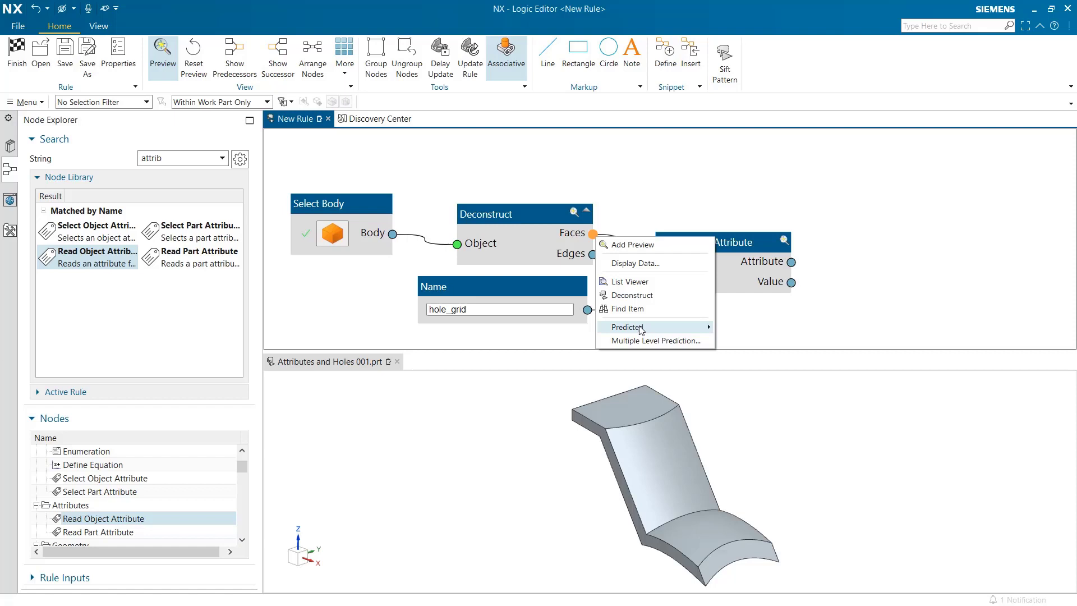
{"action": "mouse_move", "coordinate": [641, 328]}
{"action": "left_click", "coordinate": [751, 329]}
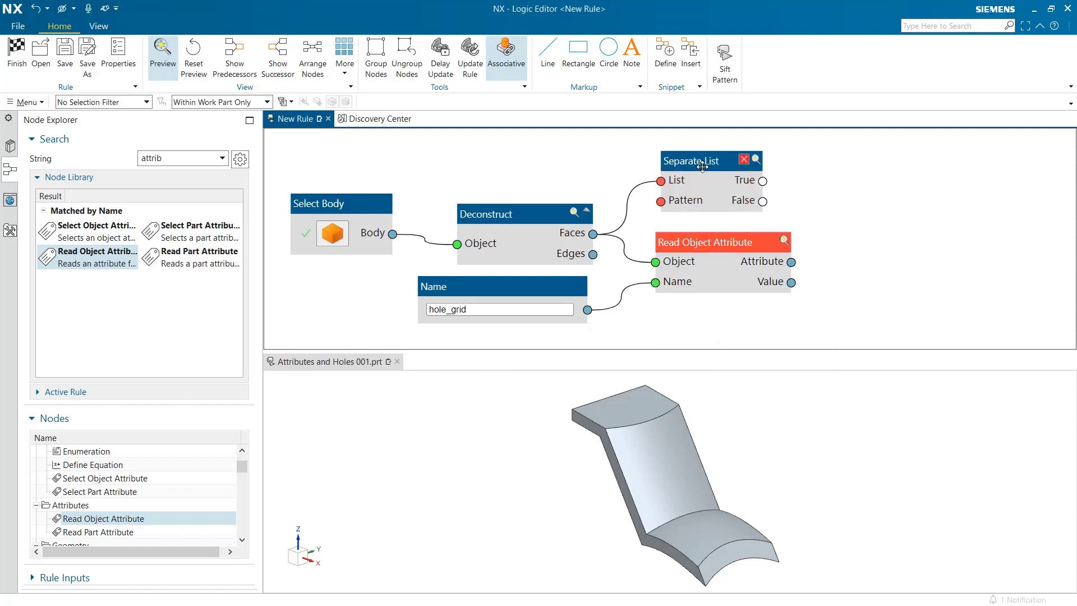
{"action": "left_click_drag", "start_coordinate": [692, 179], "coordinate": [860, 171]}
{"action": "left_click_drag", "start_coordinate": [791, 282], "coordinate": [828, 211]}
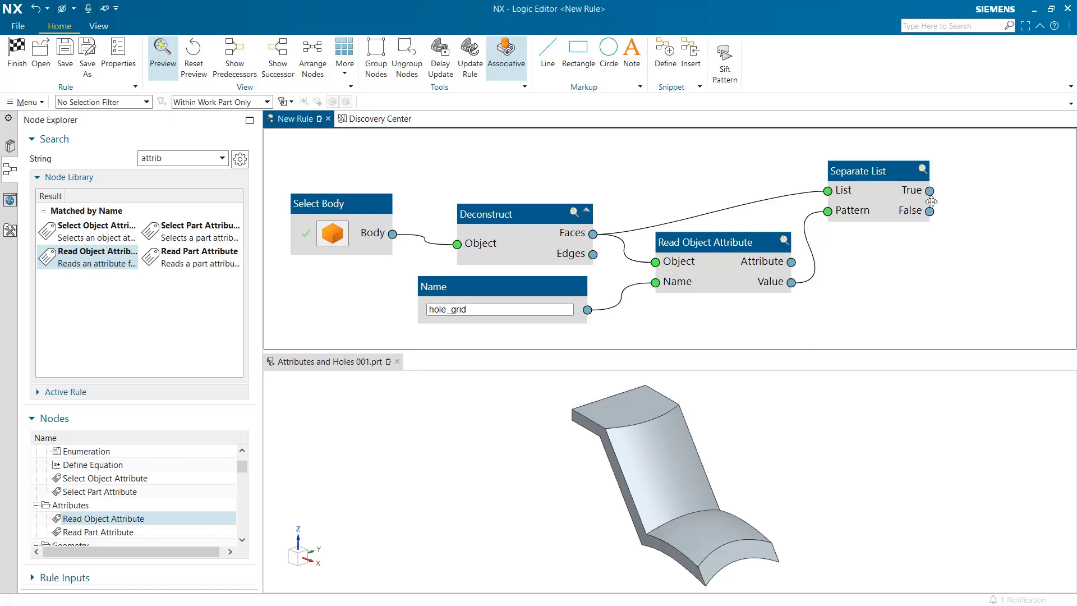
Step: Display the True output's data to confirm the two matching faces on the part
{"action": "right_click", "coordinate": [930, 190]}
{"action": "left_click", "coordinate": [972, 220]}
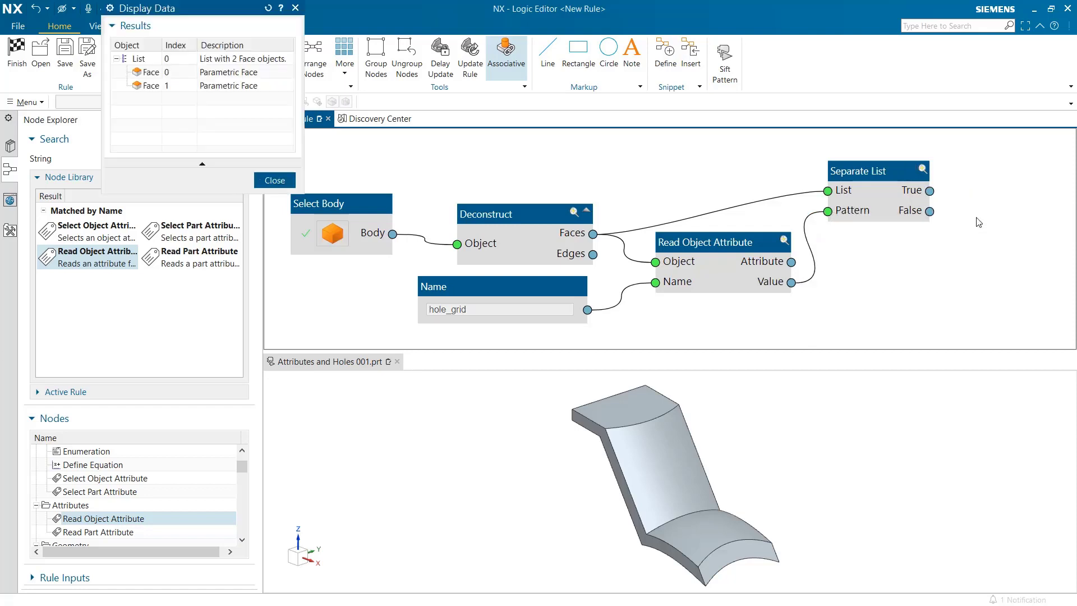
{"action": "left_click", "coordinate": [256, 72]}
{"action": "left_click", "coordinate": [254, 85]}
{"action": "left_click", "coordinate": [256, 72]}
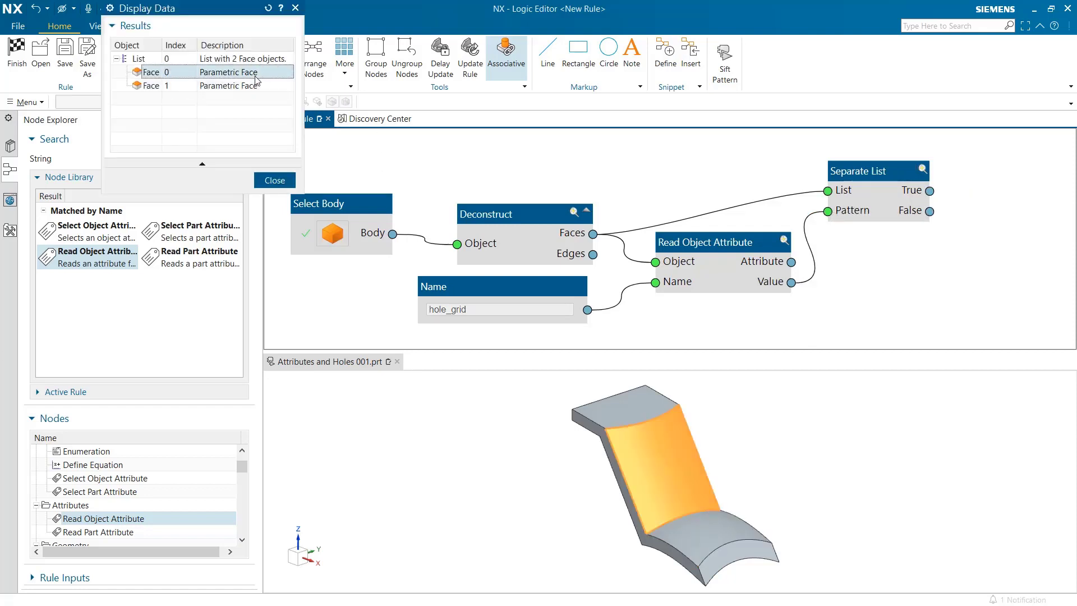
{"action": "left_click", "coordinate": [278, 179]}
{"action": "scroll", "coordinate": [385, 180], "scroll_direction": "down", "scroll_amount": 3}
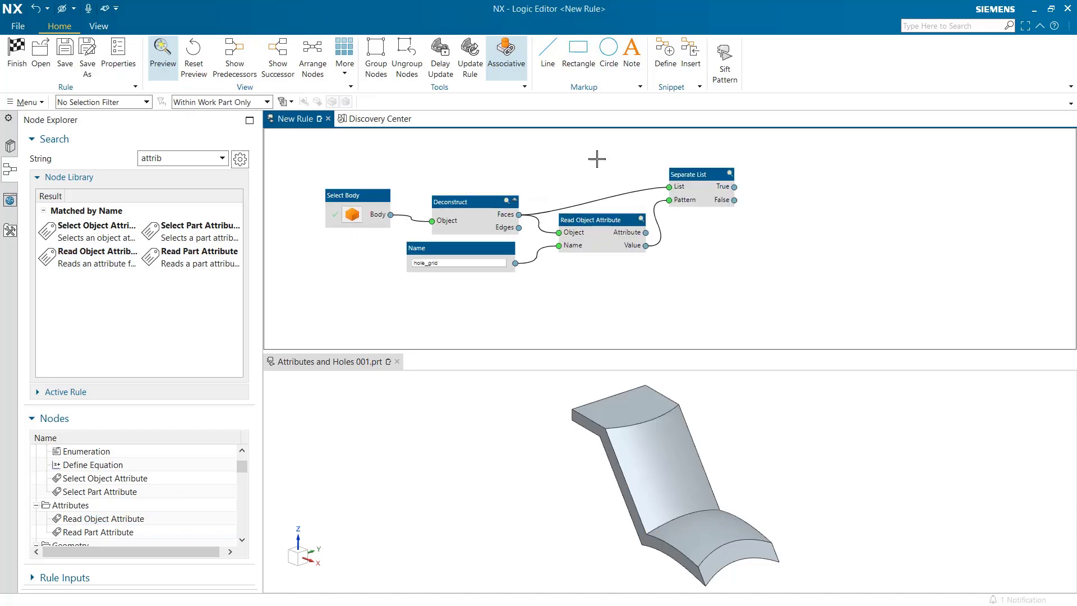
{"action": "scroll", "coordinate": [757, 205], "scroll_direction": "up", "scroll_amount": 2}
Step: Add a UV Map by Four Corners node on the filtered faces and preview its grid
{"action": "right_click", "coordinate": [744, 194]}
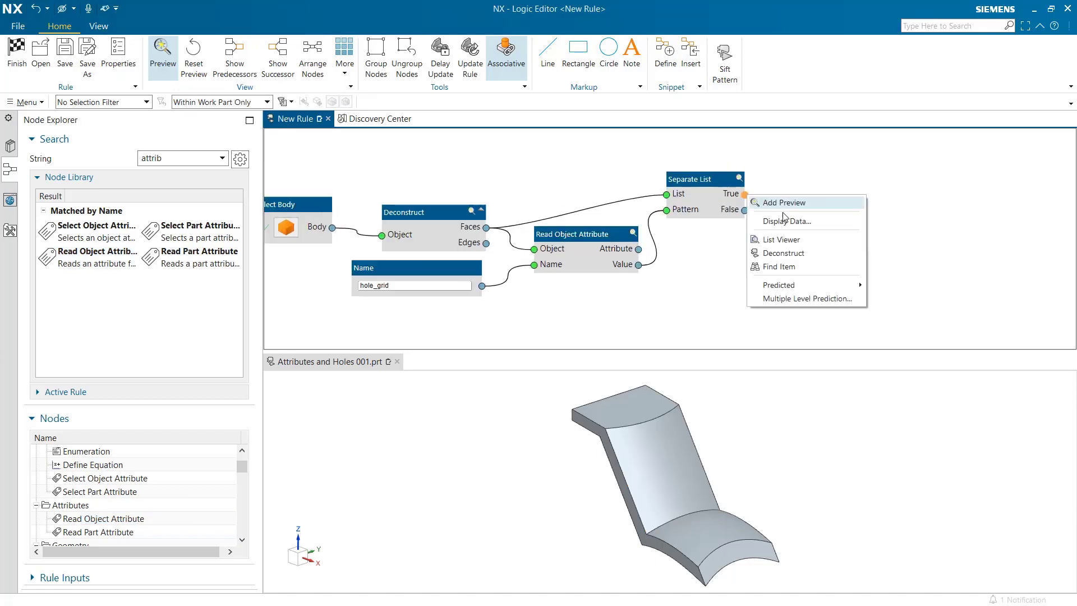
{"action": "mouse_move", "coordinate": [804, 283]}
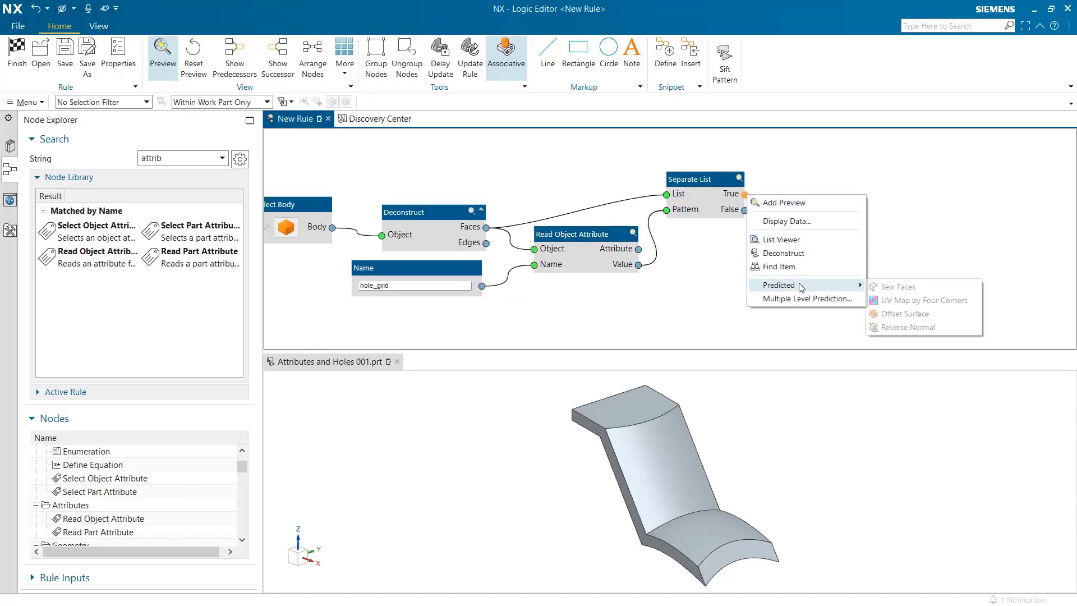
{"action": "left_click", "coordinate": [916, 312]}
{"action": "left_click", "coordinate": [921, 179]}
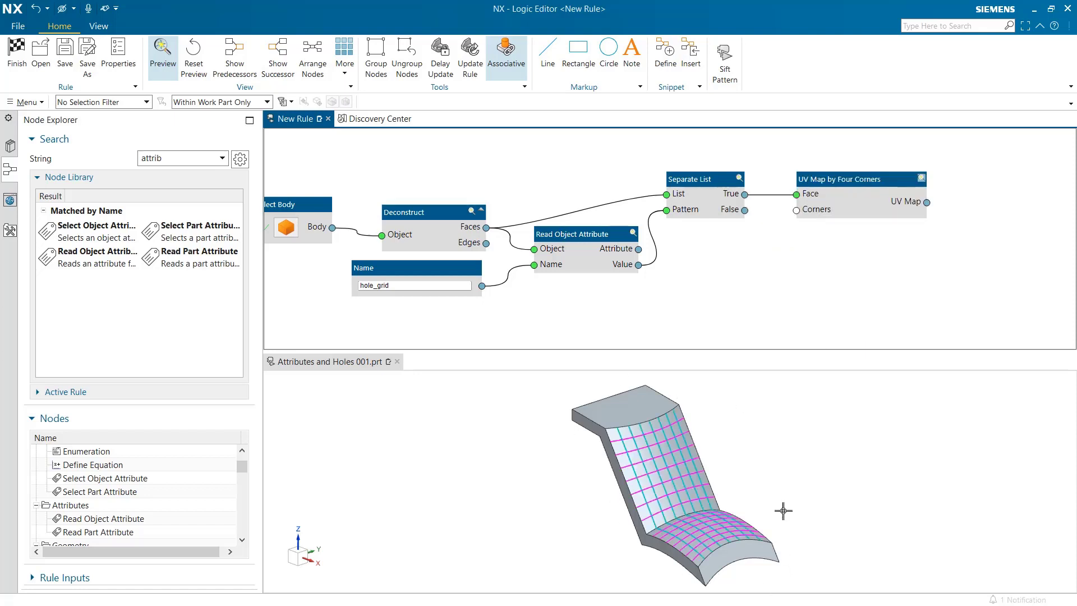
Step: Search 'point g' and place a Point Grid on Face node on the canvas
{"action": "left_click", "coordinate": [181, 161]}
{"action": "type", "text": "poin"}
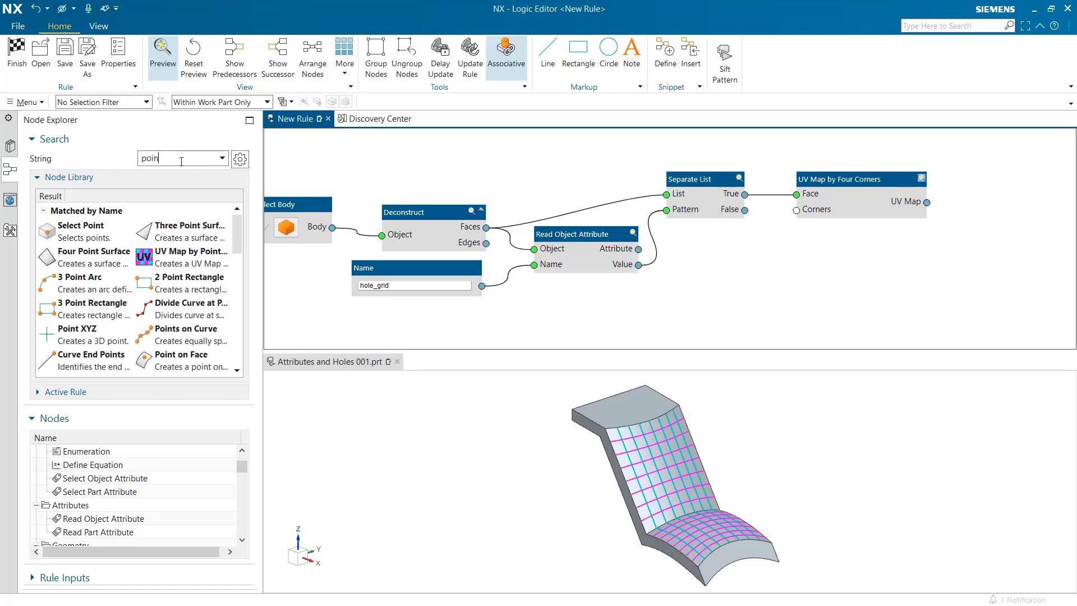
{"action": "type", "text": "t gr"}
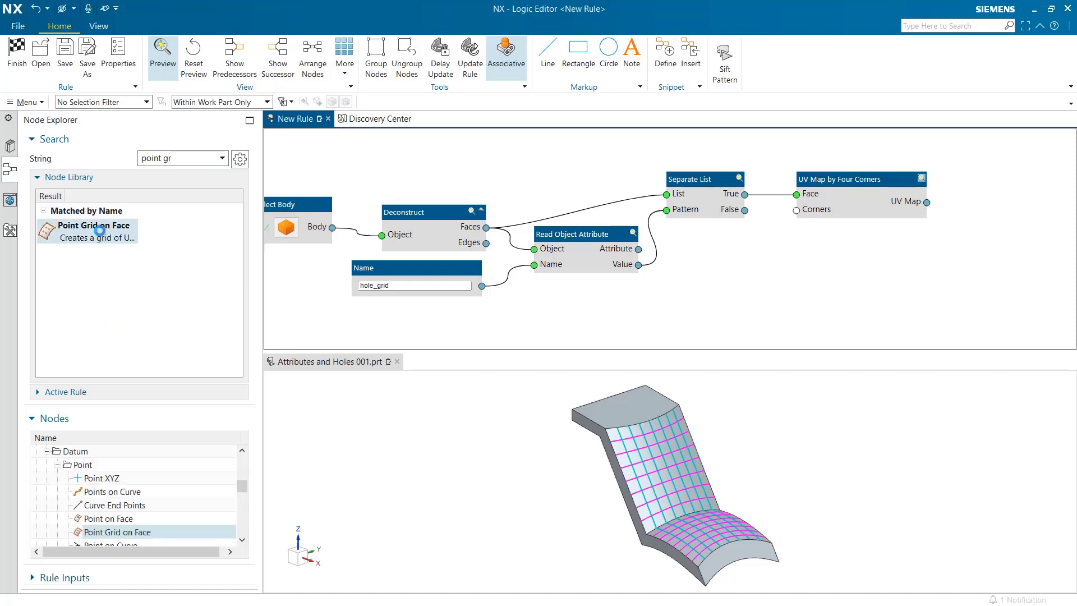
{"action": "left_click_drag", "start_coordinate": [101, 234], "coordinate": [907, 268]}
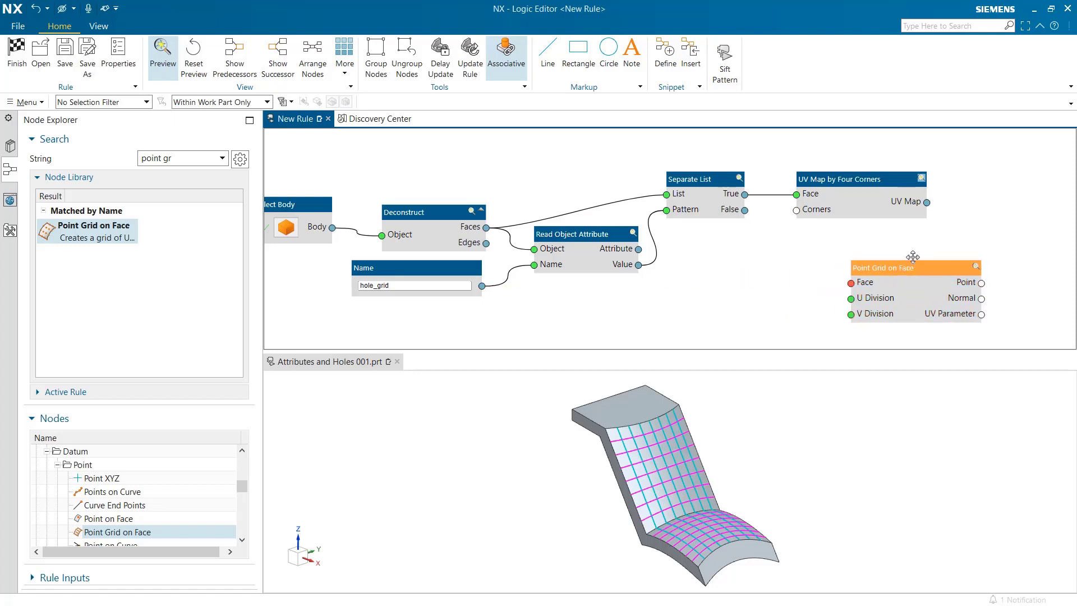
Step: Wire the UV map into Point Grid on Face's Face input and create its division input nodes
{"action": "left_click_drag", "start_coordinate": [927, 209], "coordinate": [852, 282]}
{"action": "left_click_drag", "start_coordinate": [833, 182], "coordinate": [726, 280]}
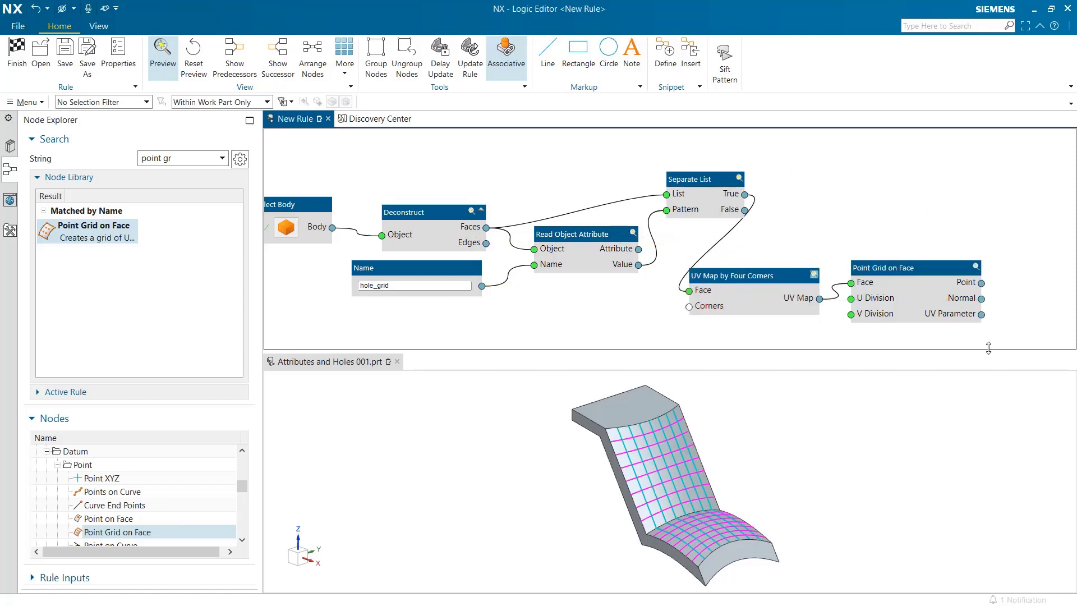
{"action": "right_click", "coordinate": [876, 289]}
{"action": "left_click", "coordinate": [906, 306]}
{"action": "scroll", "coordinate": [796, 154], "scroll_direction": "down", "scroll_amount": 1}
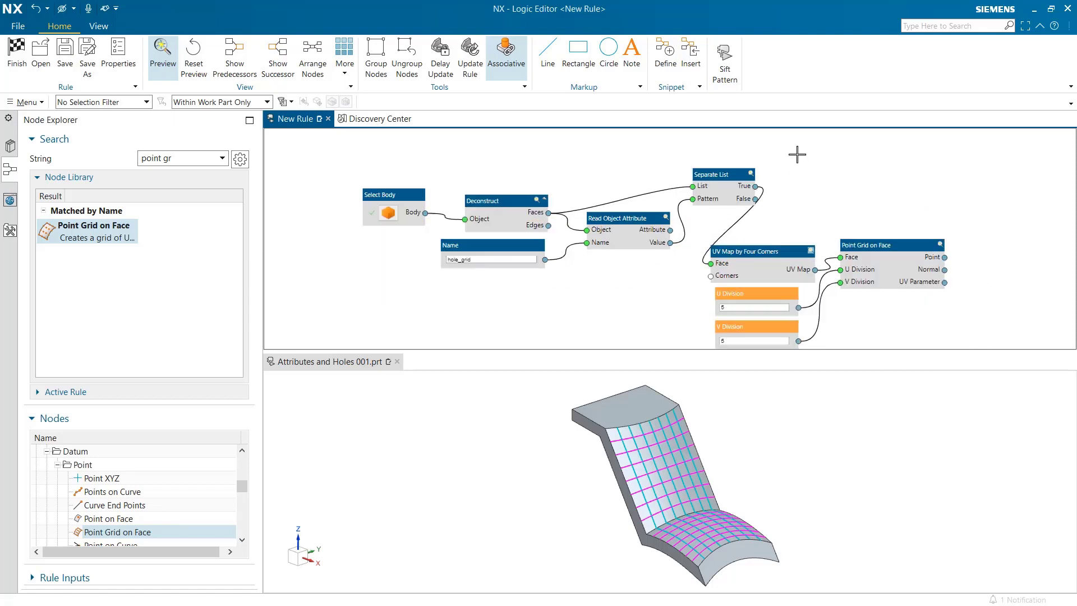
{"action": "scroll", "coordinate": [772, 339], "scroll_direction": "up", "scroll_amount": 2}
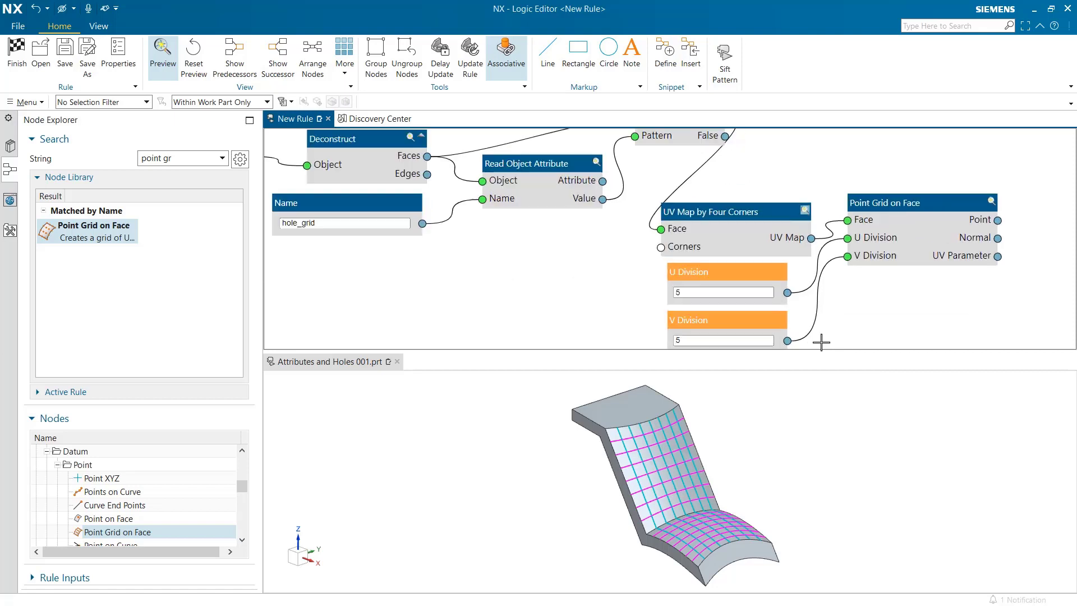
Step: Set U Division 6 and V Division 8, and preview the point grid on the part
{"action": "double_click", "coordinate": [695, 339]}
{"action": "left_click", "coordinate": [839, 327]}
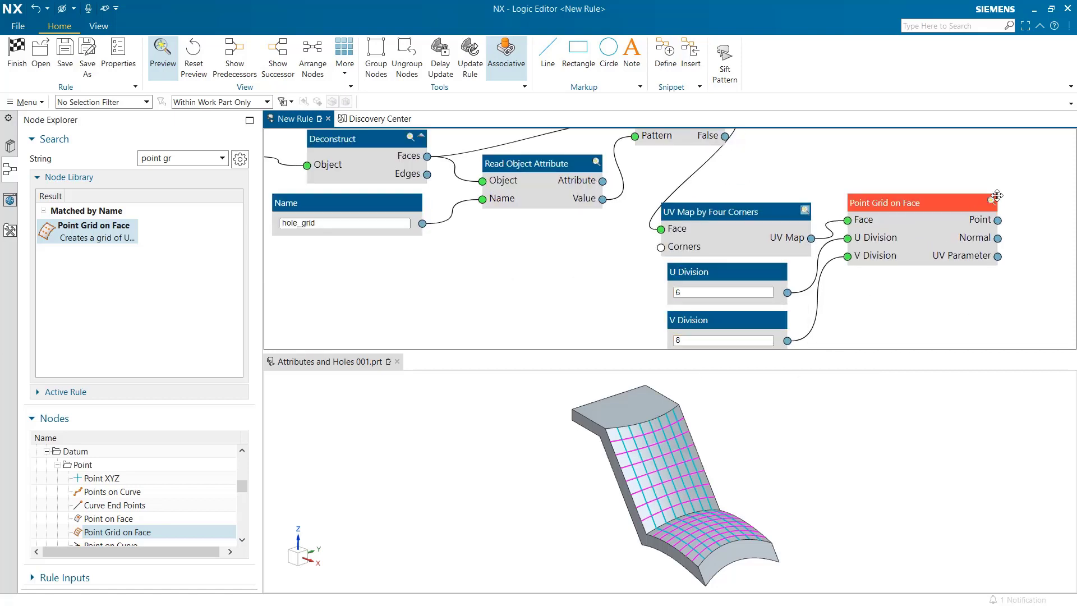
{"action": "left_click", "coordinate": [992, 201]}
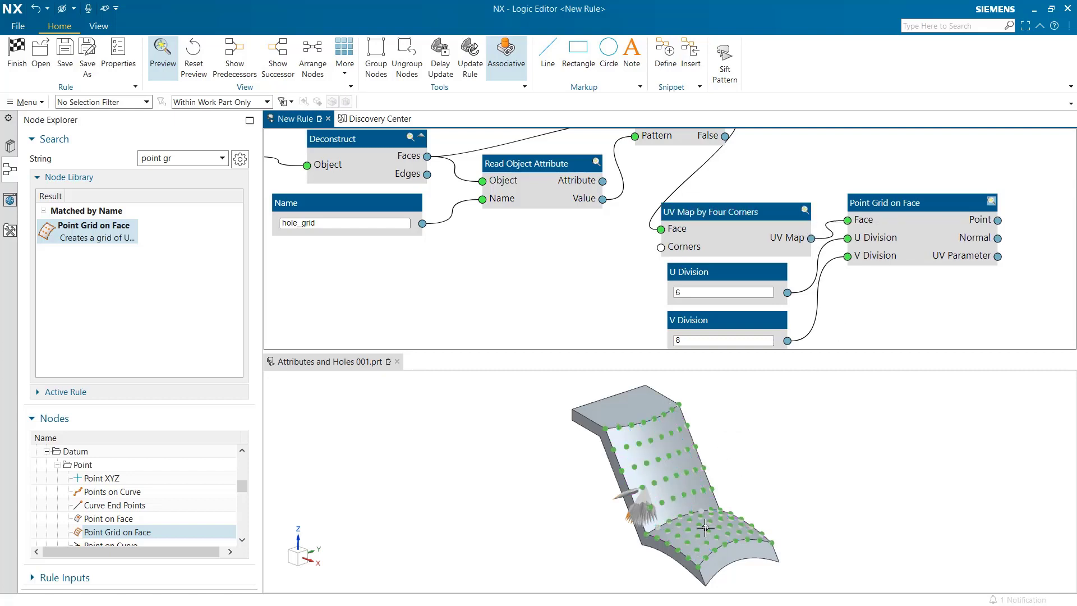
{"action": "scroll", "coordinate": [774, 272], "scroll_direction": "down", "scroll_amount": 1}
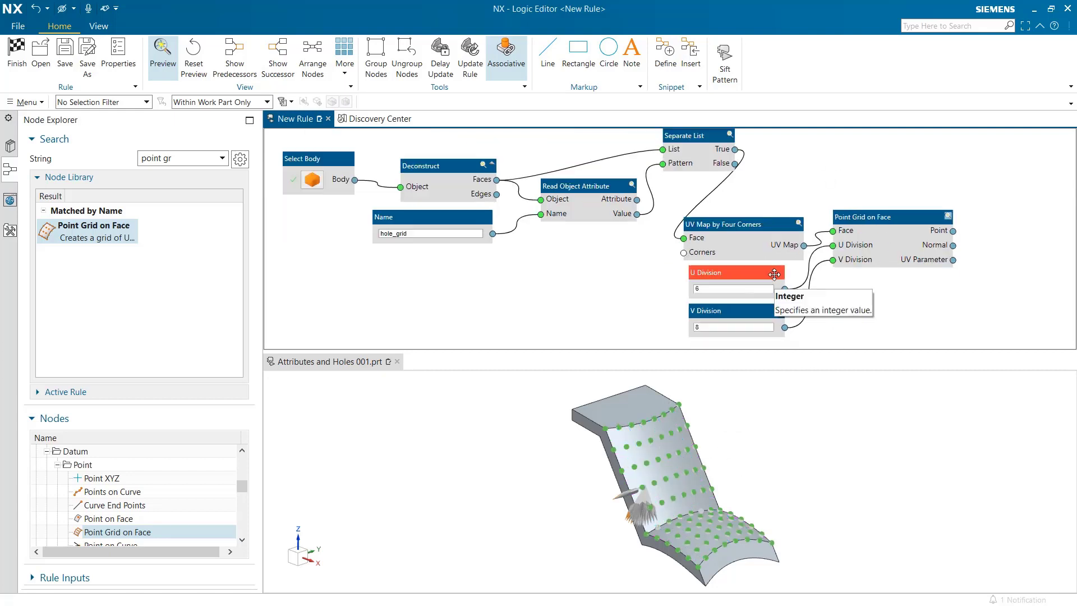
{"action": "mouse_move", "coordinate": [698, 135]}
{"action": "left_mouse_down"}
{"action": "mouse_move", "coordinate": [655, 140]}
{"action": "mouse_move", "coordinate": [681, 136]}
{"action": "left_mouse_up"}
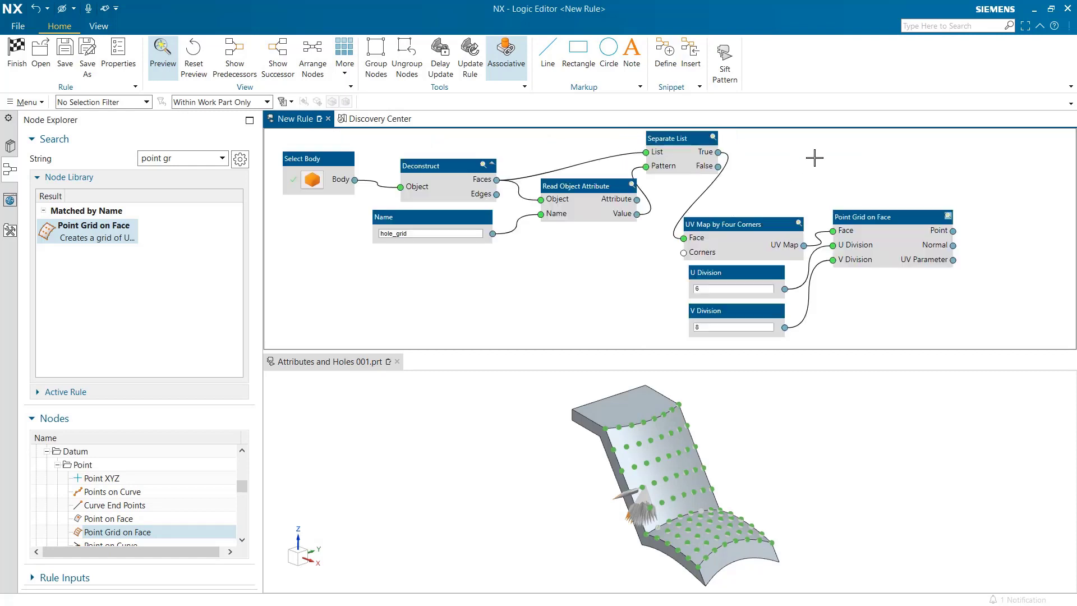
Step: Insert a Sew Faces node on the True output and drive the UV map's Face from its sewn Body
{"action": "right_click", "coordinate": [714, 151]}
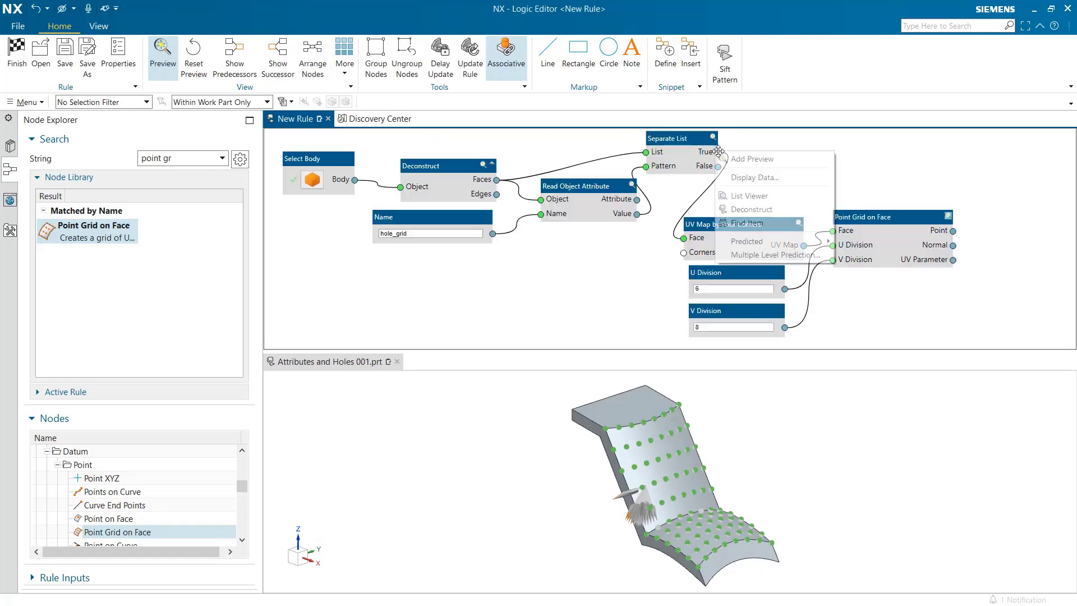
{"action": "mouse_move", "coordinate": [761, 241]}
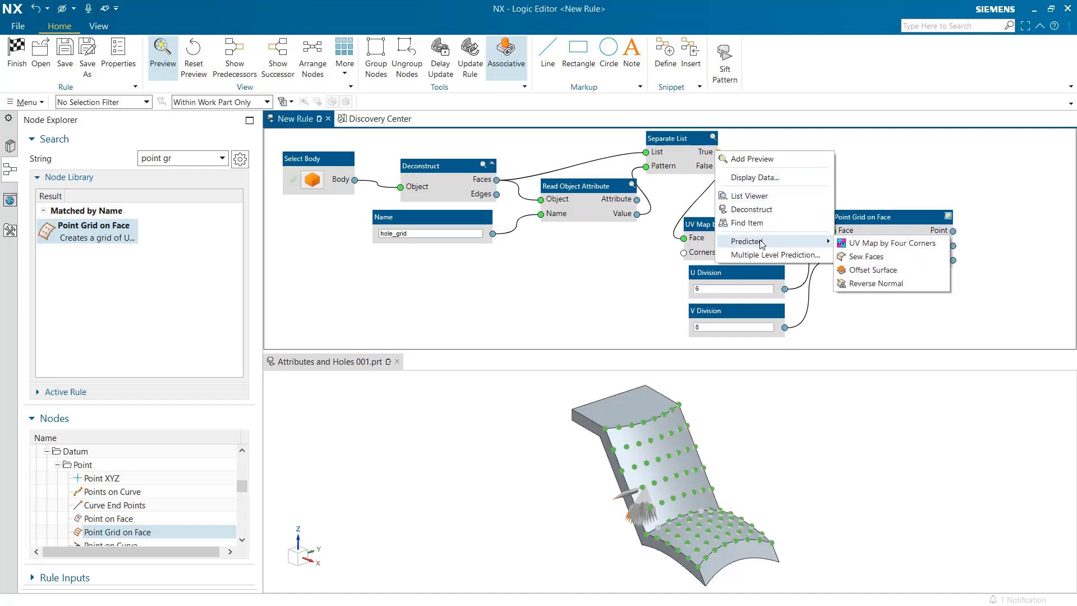
{"action": "left_click", "coordinate": [881, 253]}
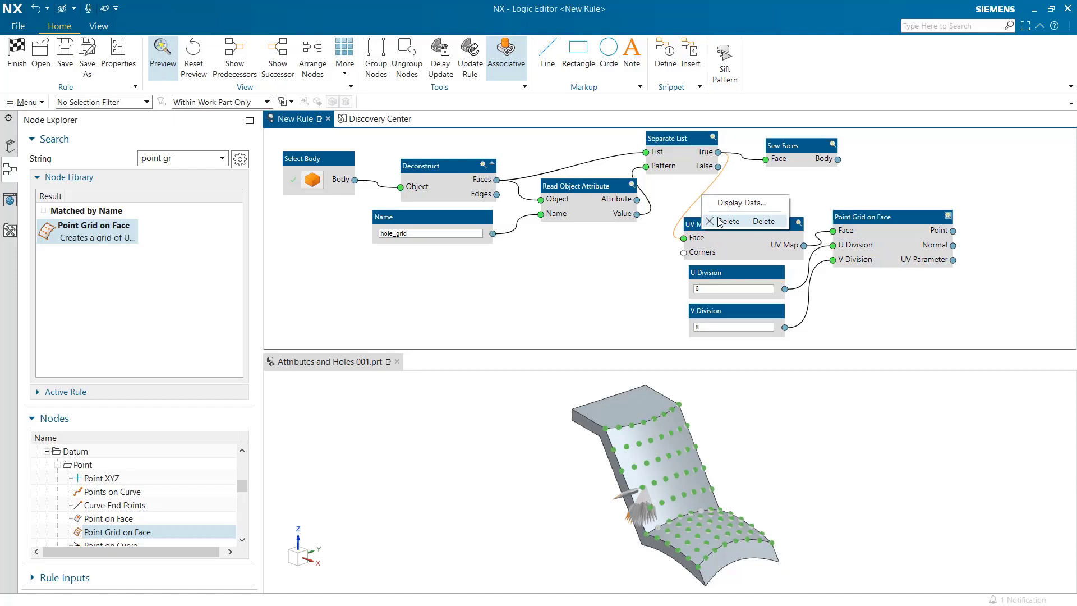
{"action": "key", "text": "Delete"}
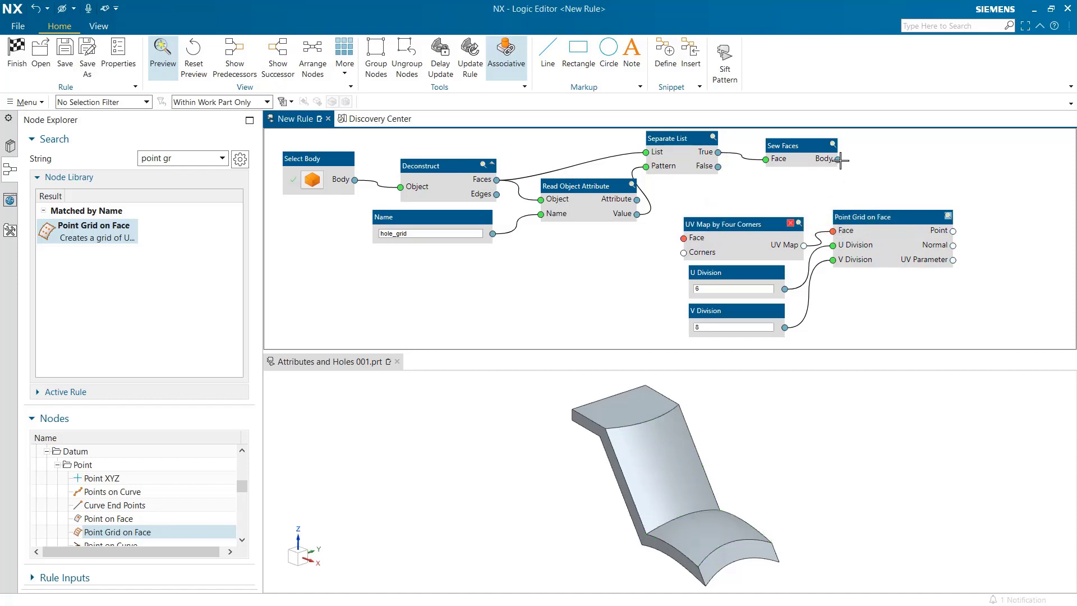
{"action": "left_click_drag", "start_coordinate": [838, 159], "coordinate": [682, 240]}
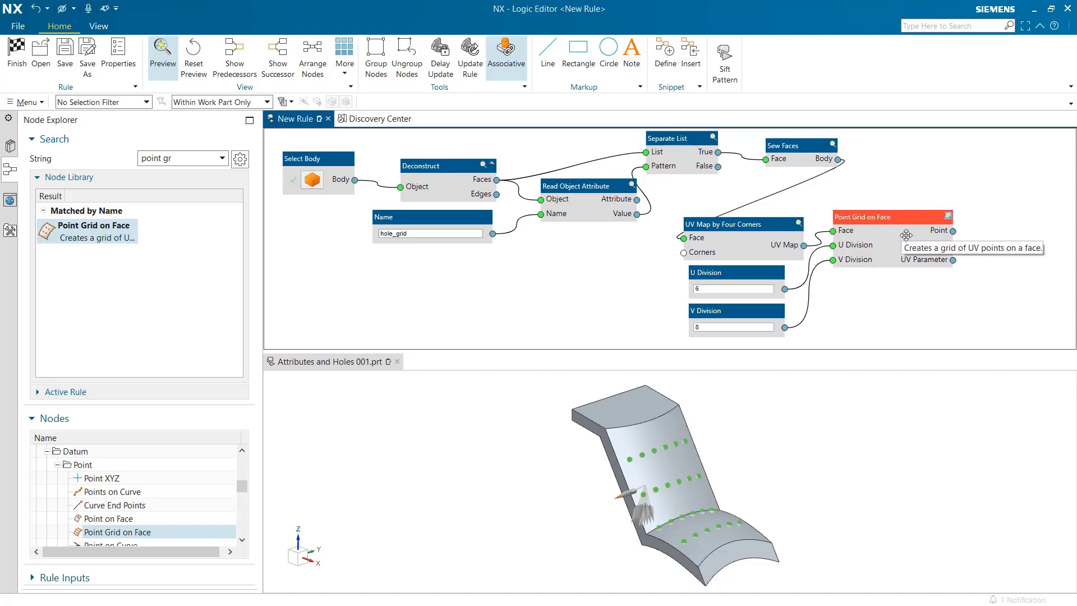
Step: Add Flatten List nodes on the point grid's Point and Normal outputs
{"action": "right_click", "coordinate": [952, 228]}
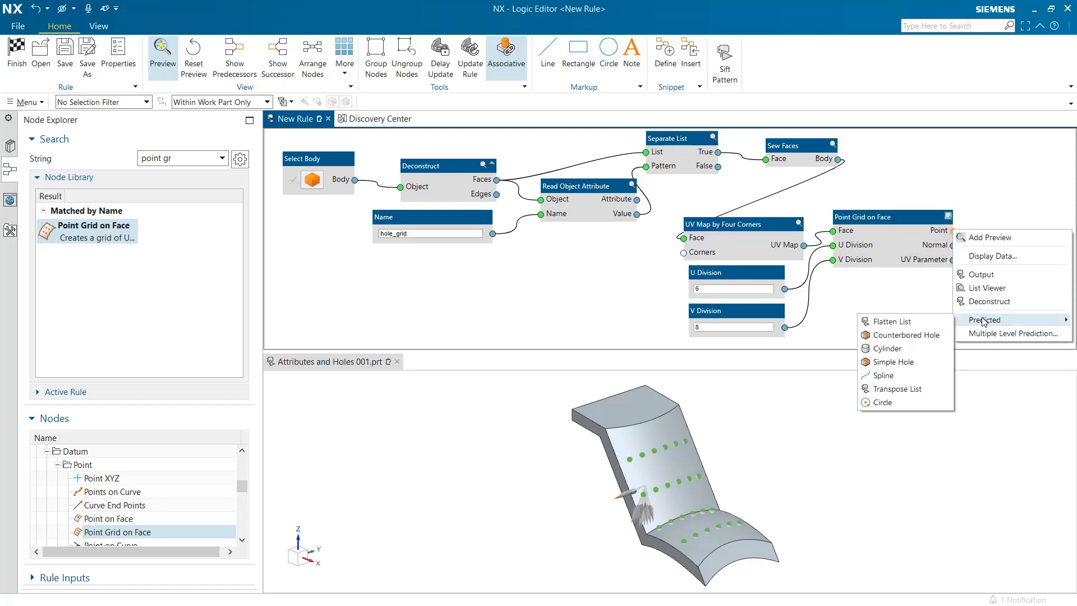
{"action": "left_click", "coordinate": [944, 323]}
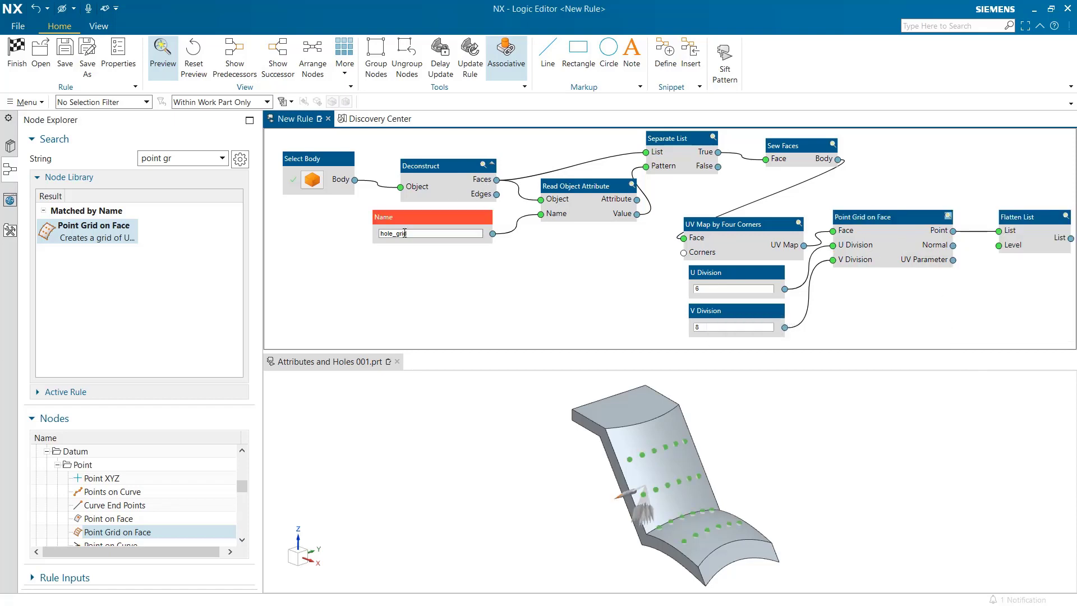
{"action": "scroll", "coordinate": [403, 234], "scroll_direction": "down", "scroll_amount": 1}
{"action": "right_click", "coordinate": [842, 243]}
{"action": "mouse_move", "coordinate": [897, 335]}
{"action": "left_click", "coordinate": [953, 270]}
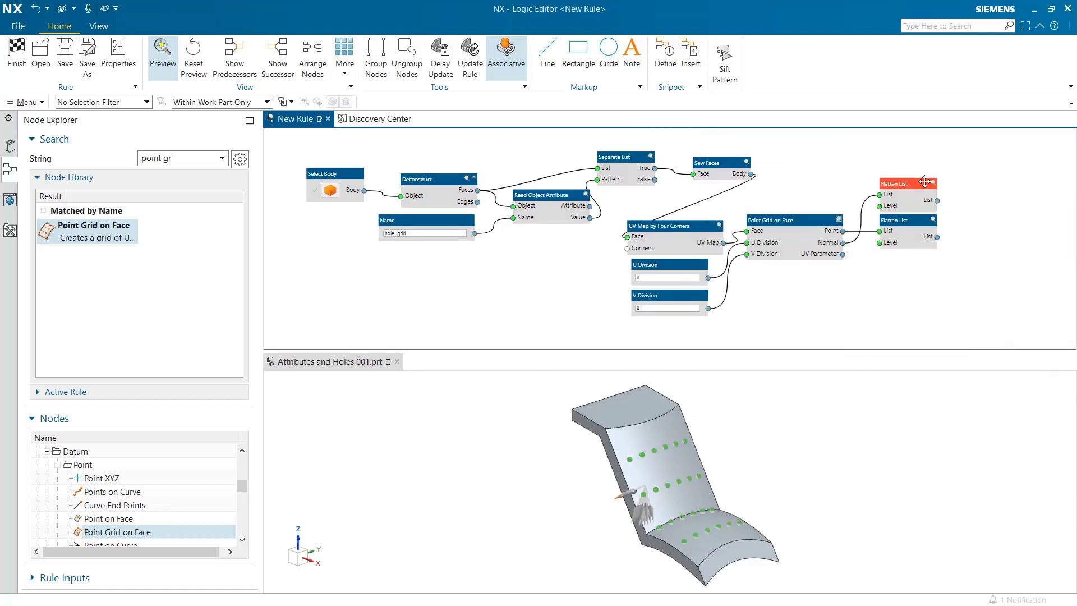
Step: Add a Counterbored Hole node fed by flattened points, normals as Direction, Select Body as Target, with parameter inputs
{"action": "right_click", "coordinate": [938, 237]}
{"action": "mouse_move", "coordinate": [970, 329]}
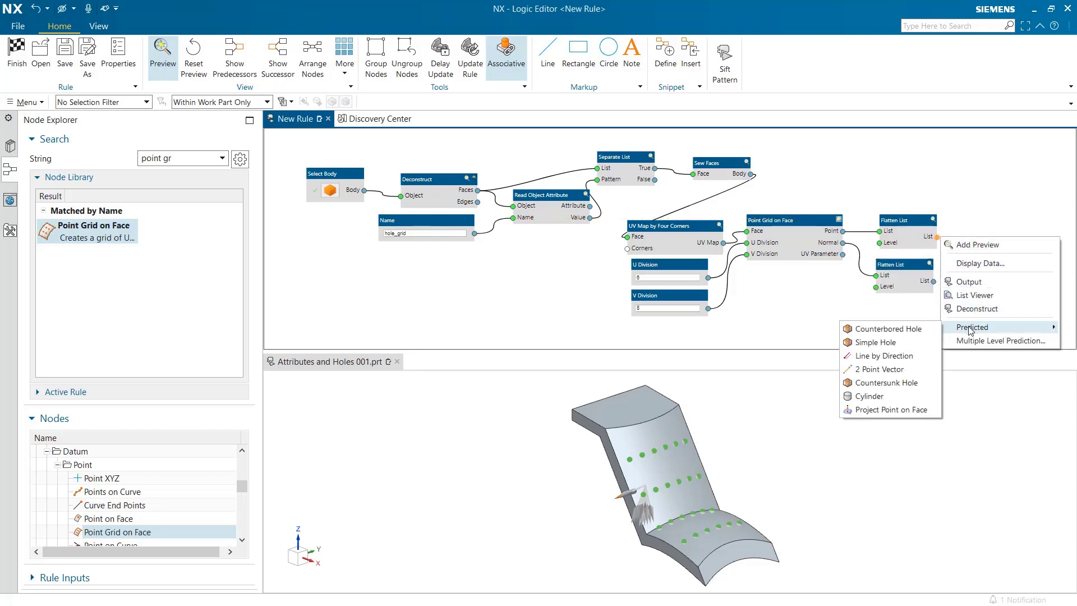
{"action": "left_click", "coordinate": [888, 329]}
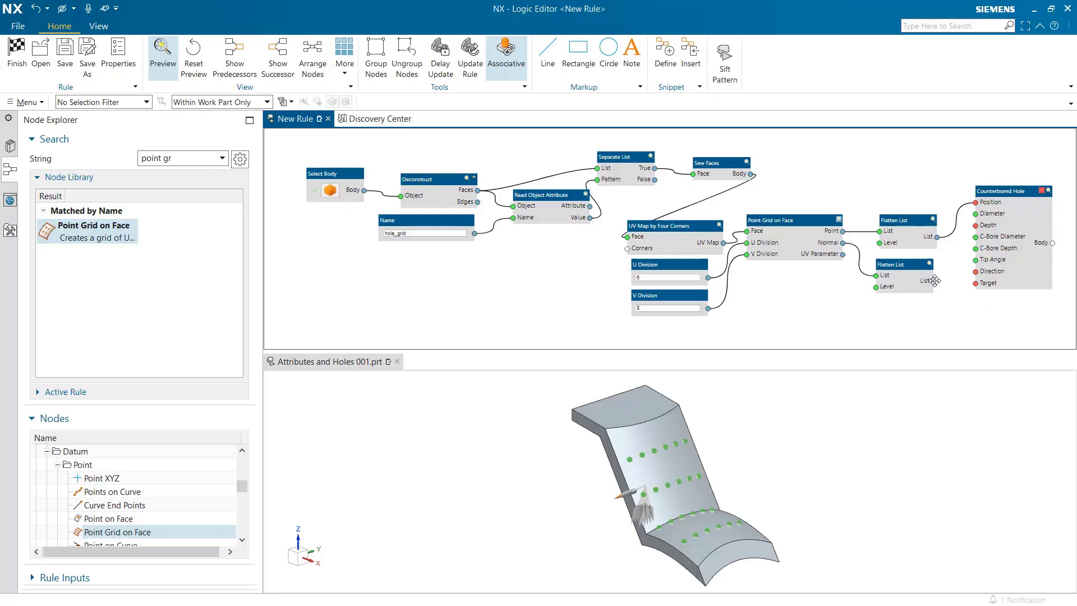
{"action": "left_click_drag", "start_coordinate": [933, 281], "coordinate": [976, 271]}
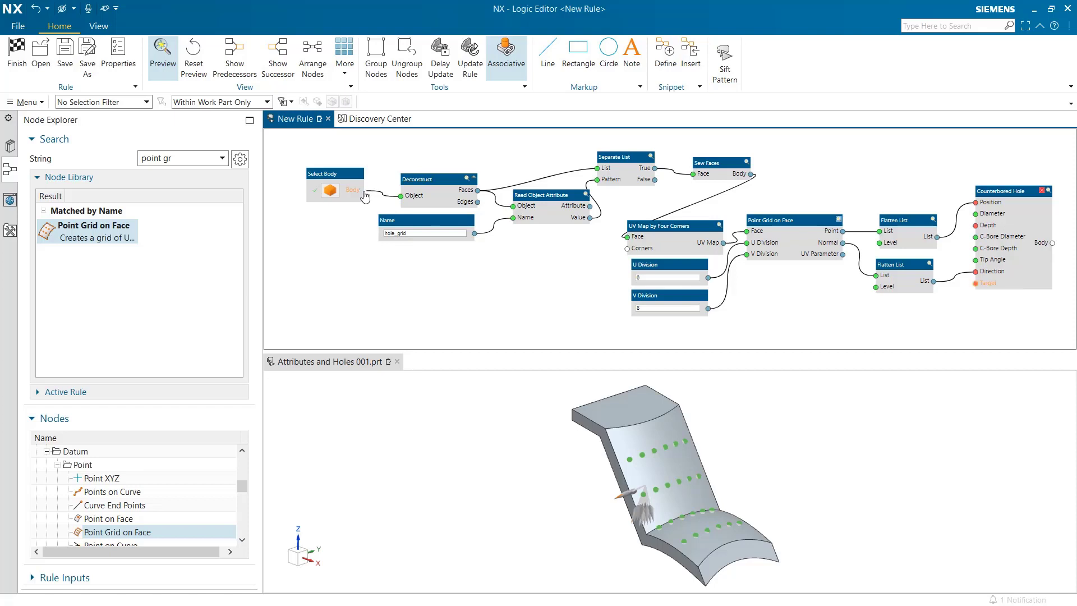
{"action": "left_click_drag", "start_coordinate": [375, 196], "coordinate": [979, 284]}
{"action": "scroll", "coordinate": [408, 243], "scroll_direction": "down", "scroll_amount": 1}
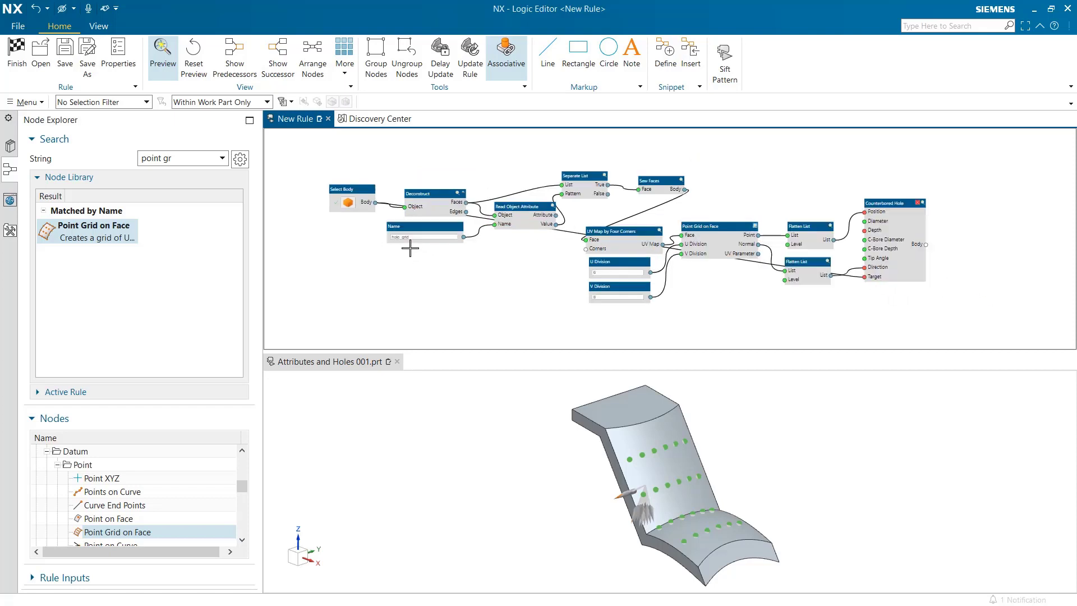
{"action": "scroll", "coordinate": [946, 224], "scroll_direction": "up", "scroll_amount": 2}
{"action": "right_click", "coordinate": [946, 223]}
{"action": "left_click", "coordinate": [973, 246]}
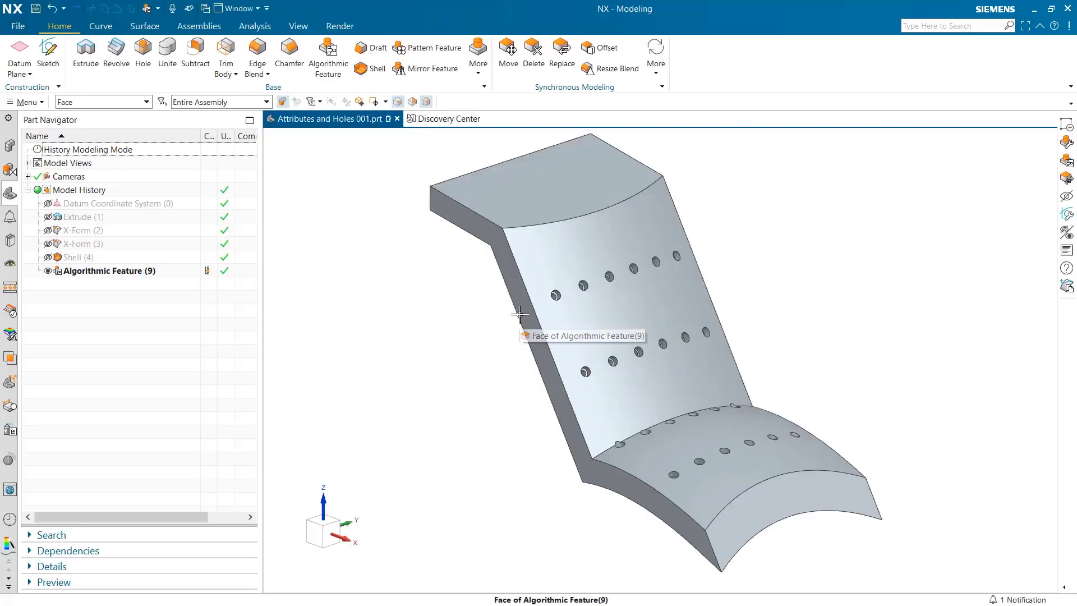
Step: Make the three holed faces 83% translucent, then reorient and fit the part in view
{"action": "left_click", "coordinate": [534, 194]}
{"action": "left_click", "coordinate": [692, 440]}
{"action": "key", "text": "ctrl+j"}
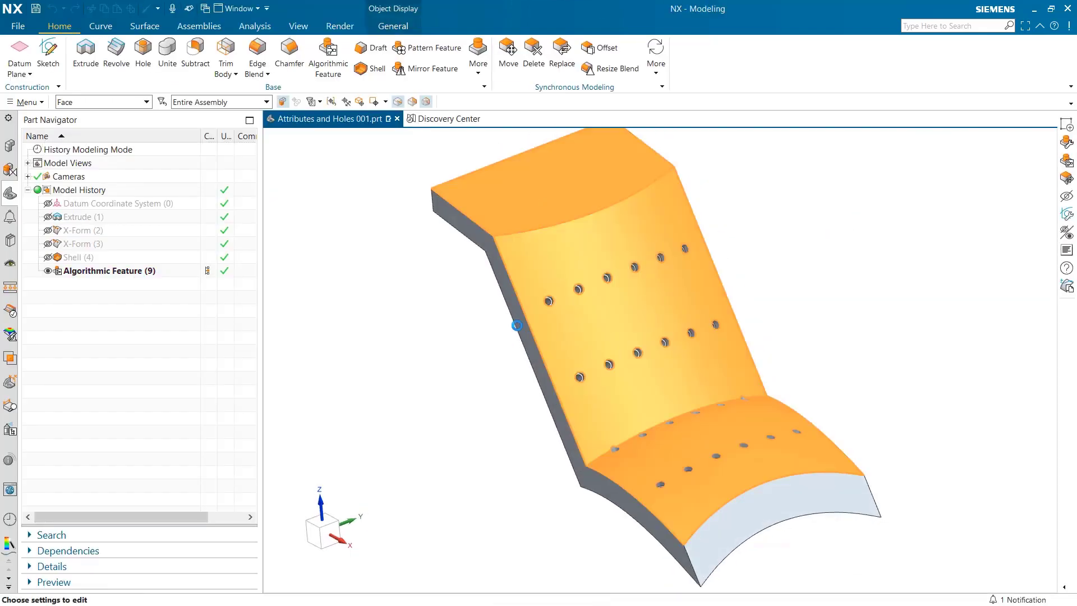
{"action": "left_click_drag", "start_coordinate": [127, 195], "coordinate": [258, 199]}
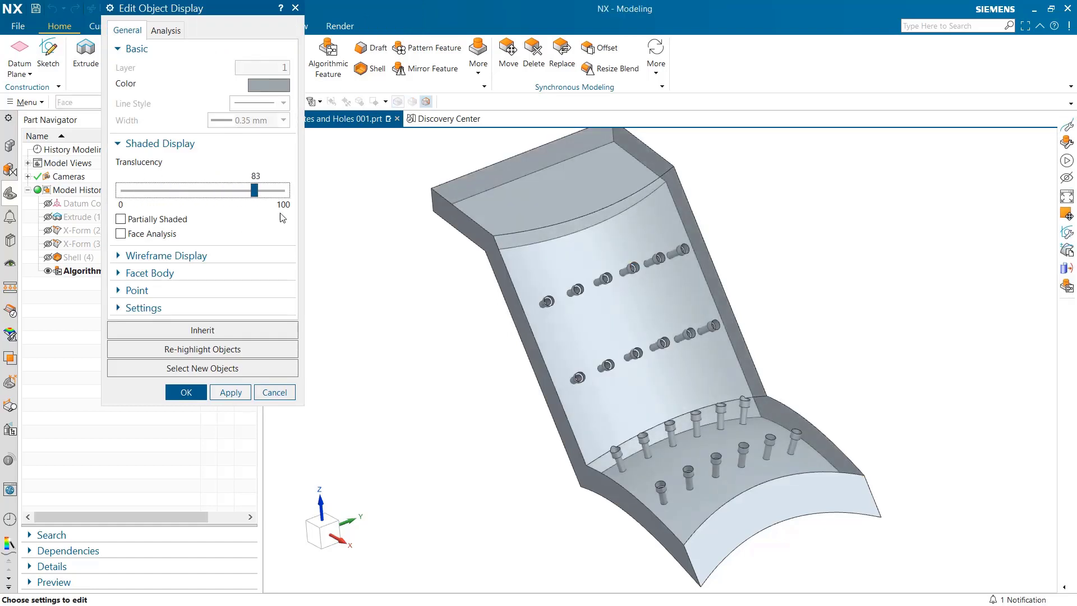
{"action": "left_click", "coordinate": [187, 392]}
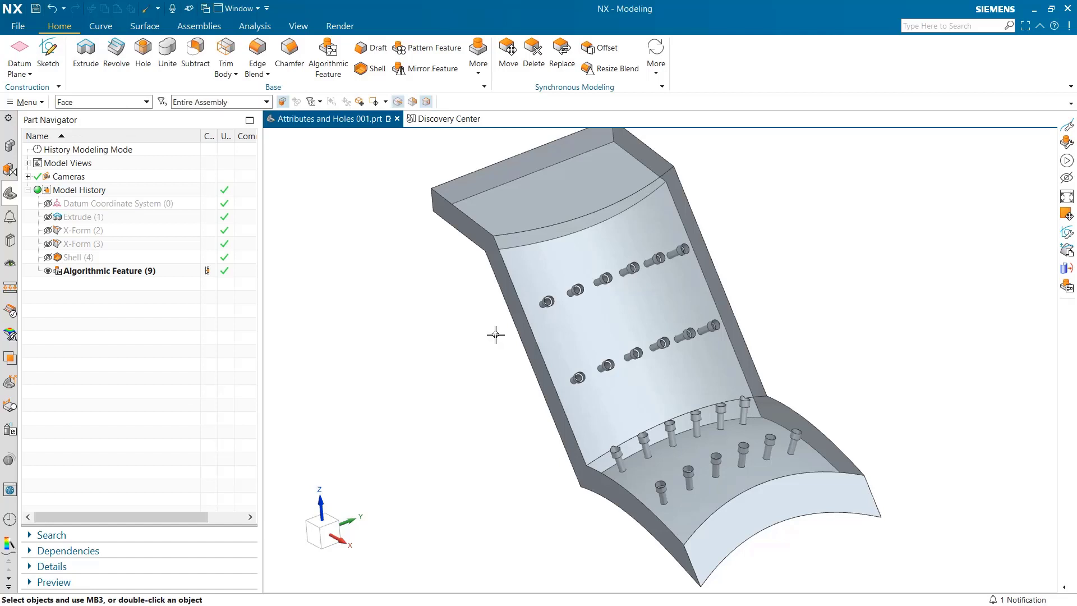
{"action": "key", "text": "Home"}
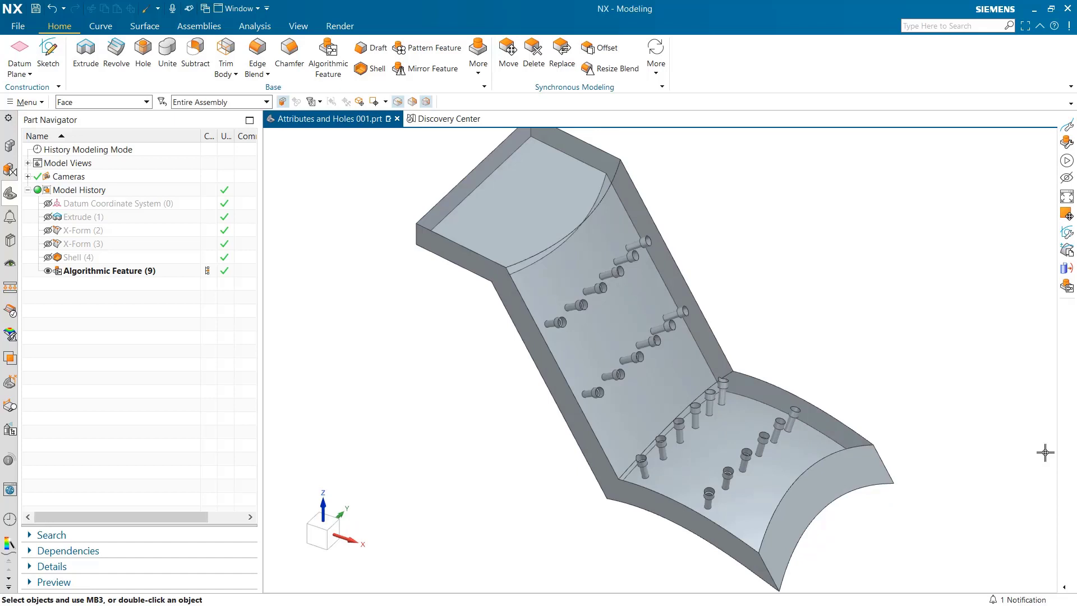
{"action": "key", "text": "ctrl+f"}
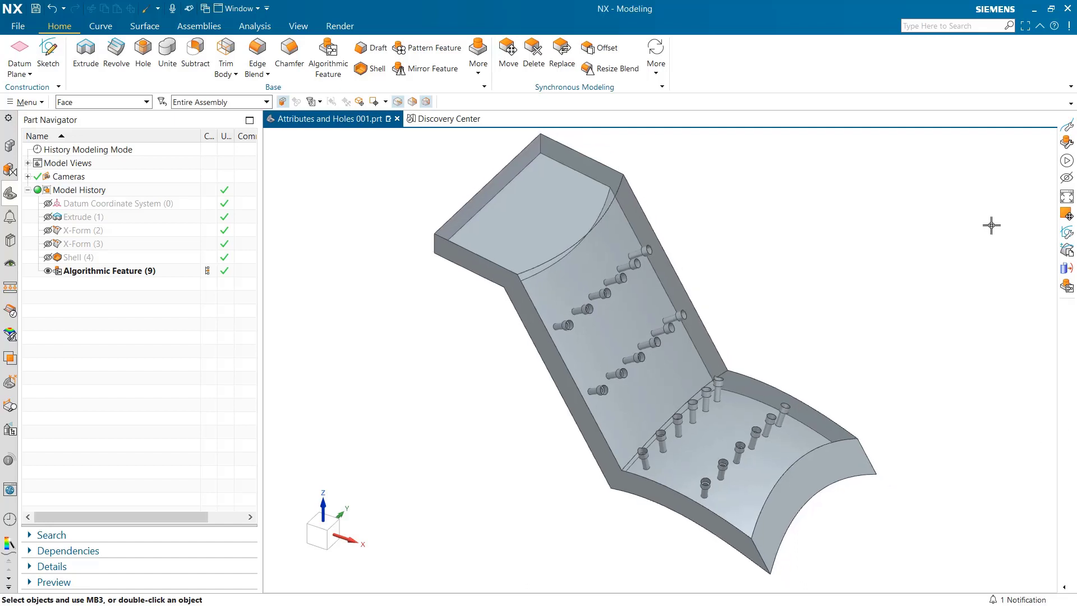